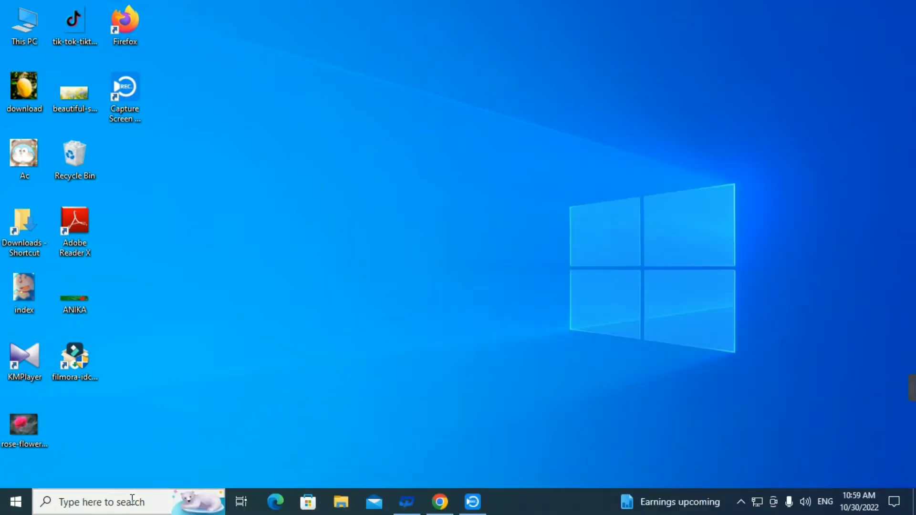
Step: Launch Microsoft Office Word 2003, and close its Getting Started pane and the blank document
click(132, 499)
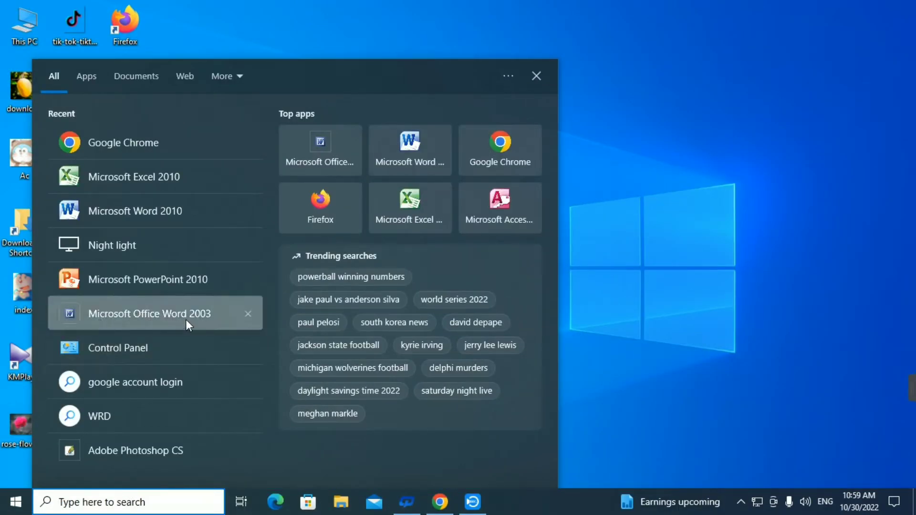
click(147, 319)
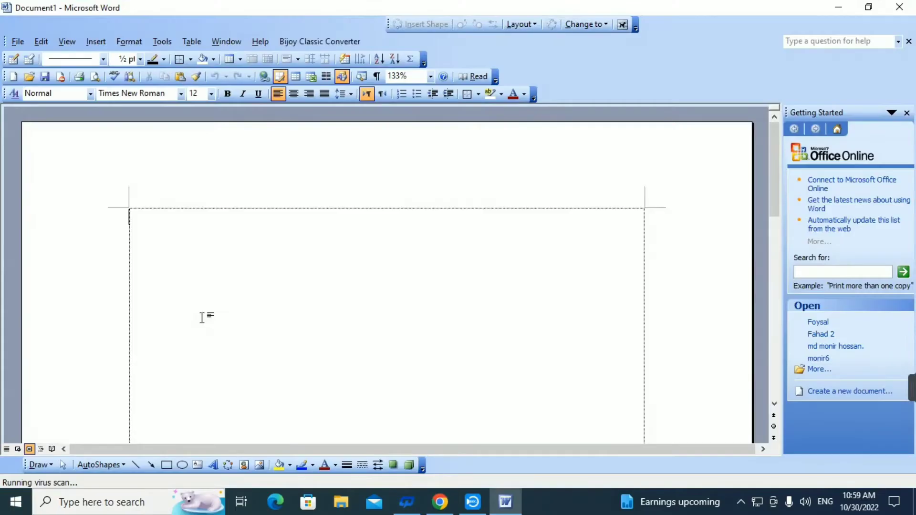
click(906, 113)
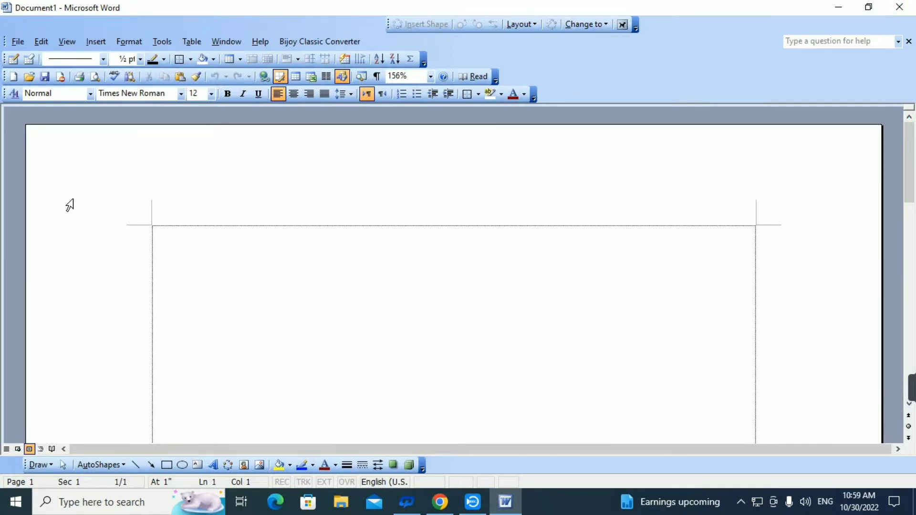
click(26, 44)
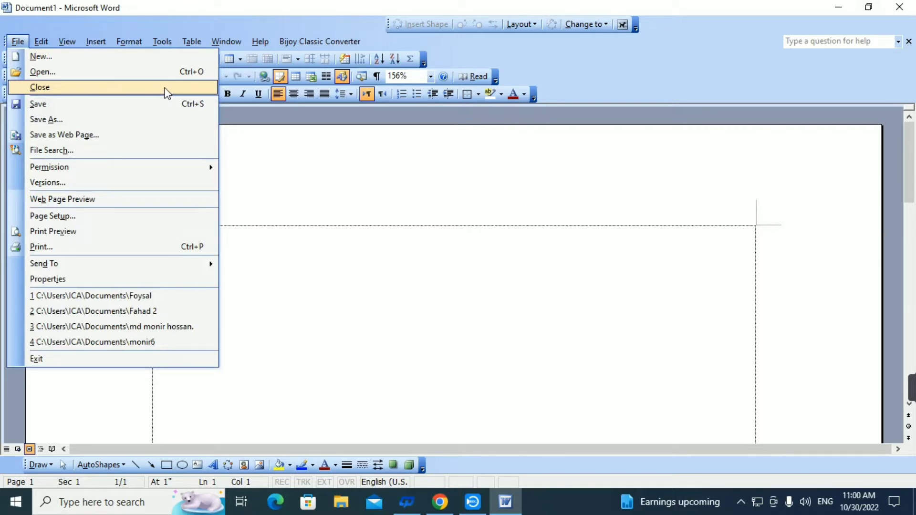
click(214, 87)
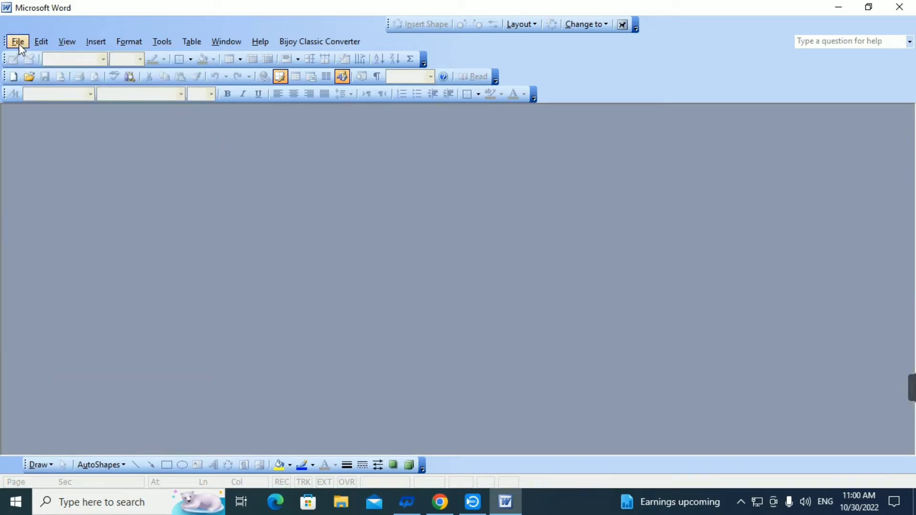
Step: Start opening an existing file from the Documents folder and enter the saved document's person-named file name
click(19, 44)
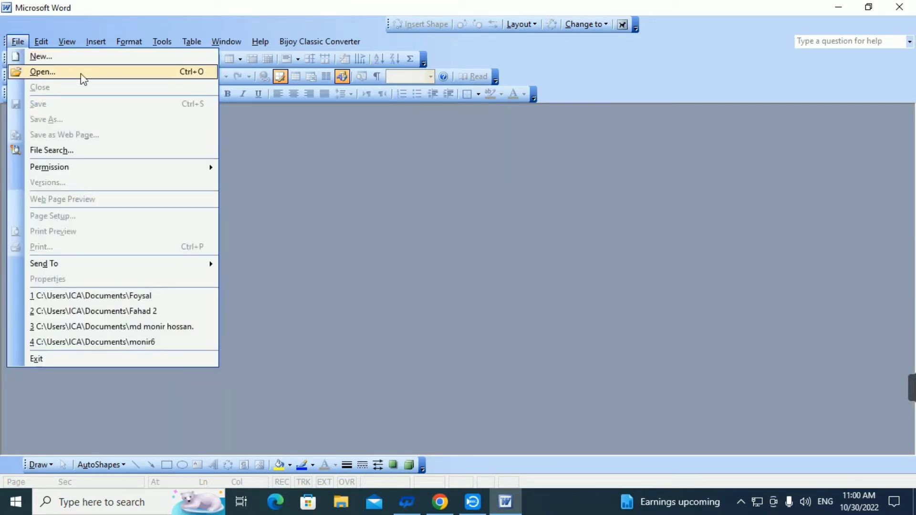
click(208, 75)
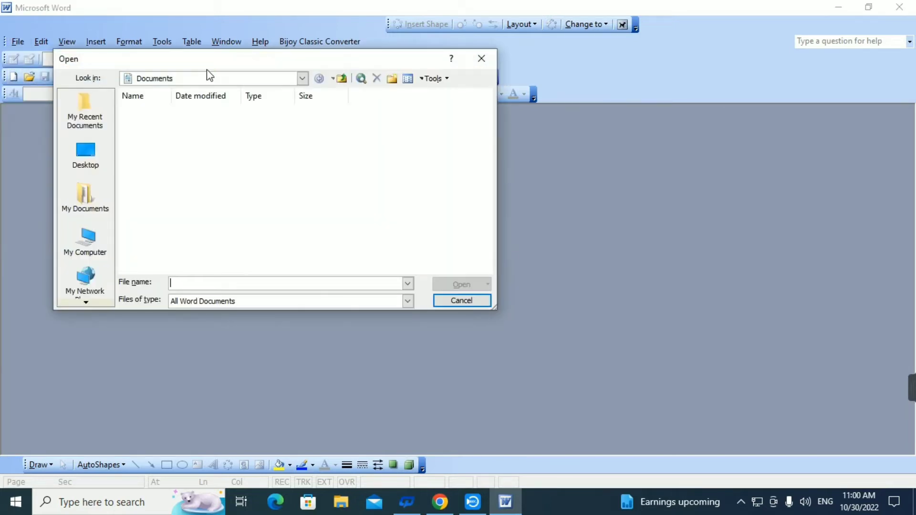
click(213, 287)
text(prince Nayan)
click(226, 283)
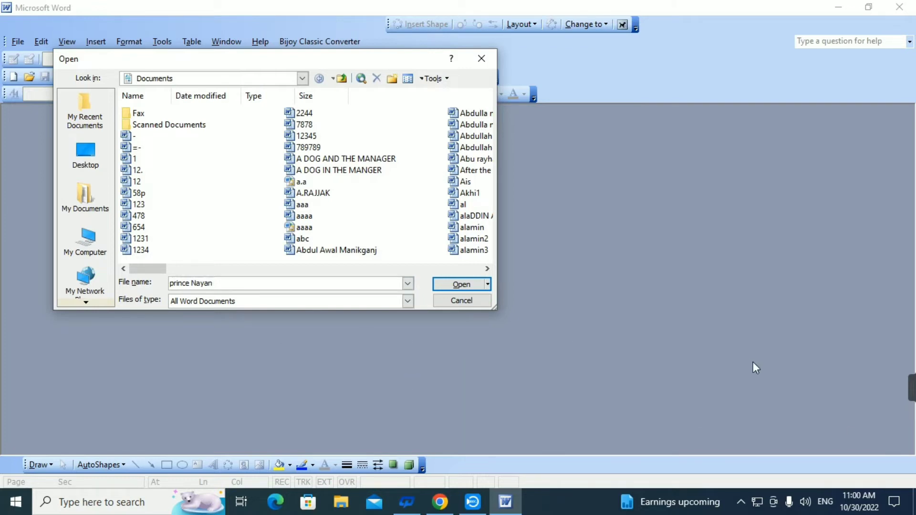
Step: Outline the entered file name and the Open command with a red annotation rectangle, and leave annotation mode
mouse_move(828, 379)
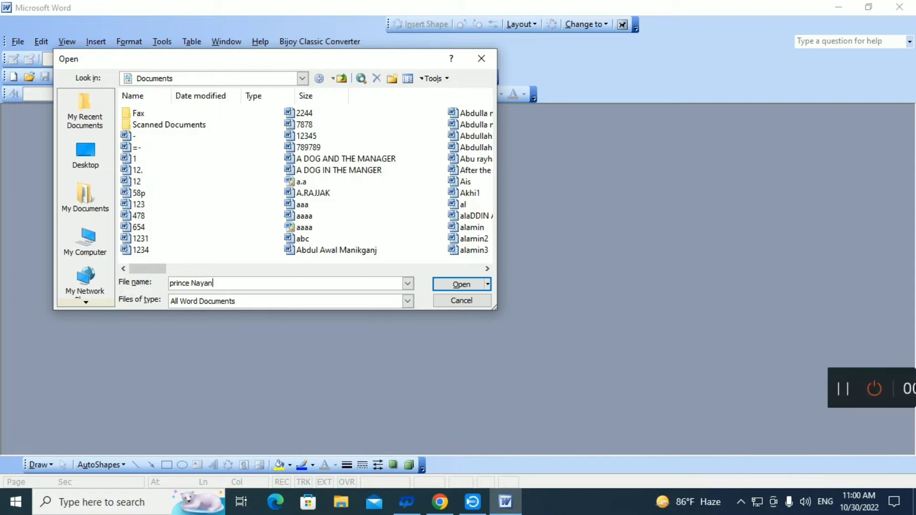
click(855, 397)
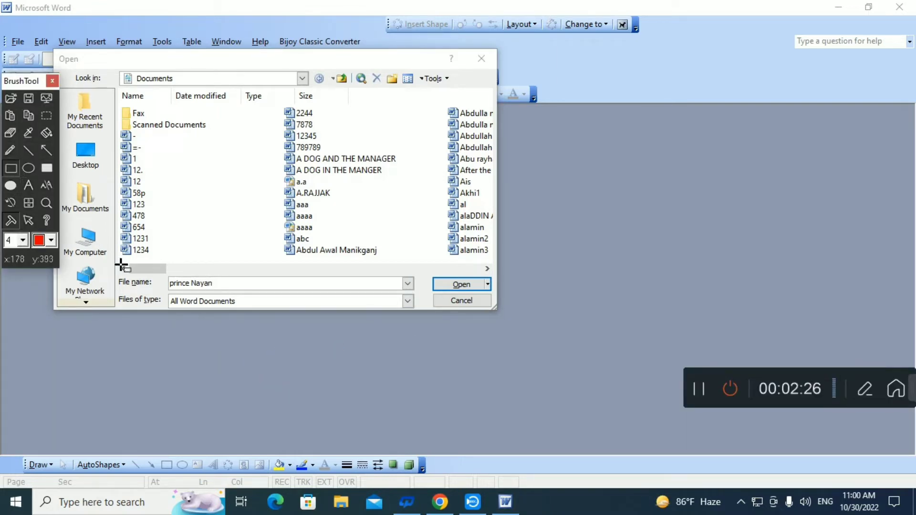
mouse_move(161, 274)
mouse_down()
mouse_move(205, 289)
mouse_move(496, 297)
mouse_up()
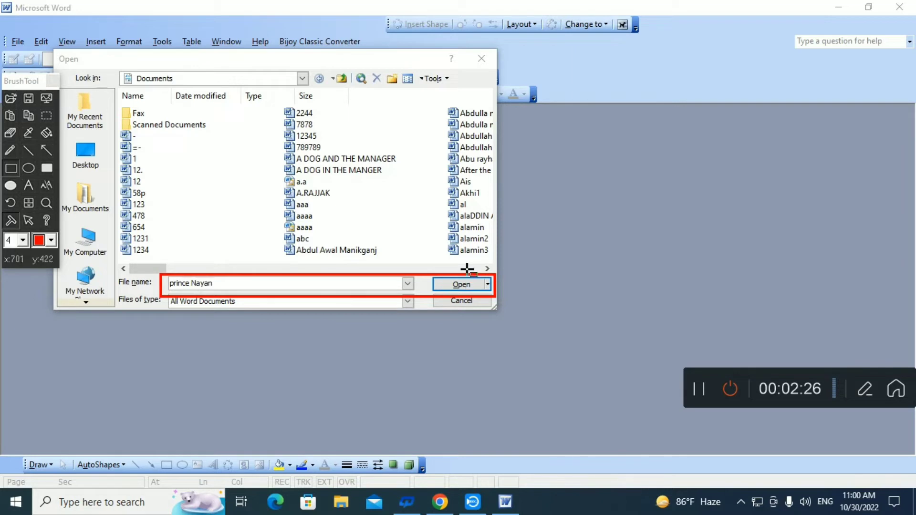
click(20, 221)
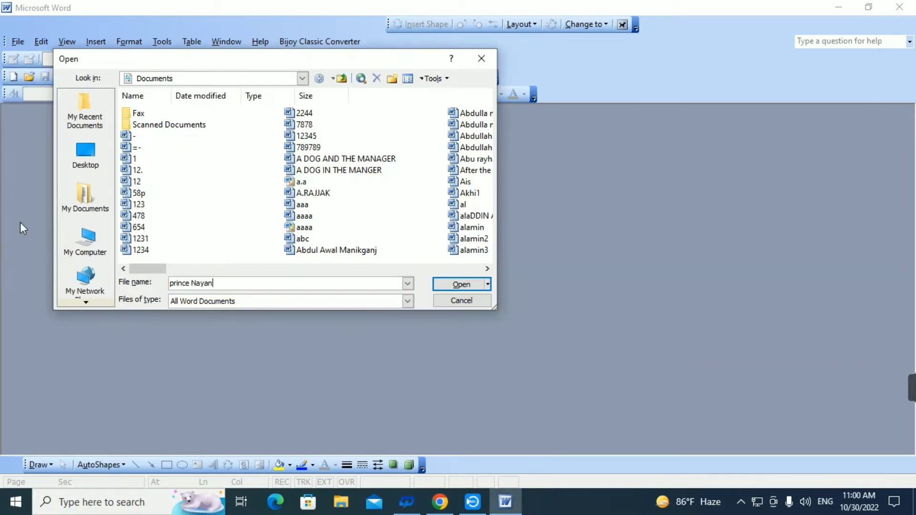
Step: Open the named document from the Documents folder and bring up its Page Setup settings
click(459, 286)
scroll(409, 308, down, 2)
scroll(408, 302, up, 2)
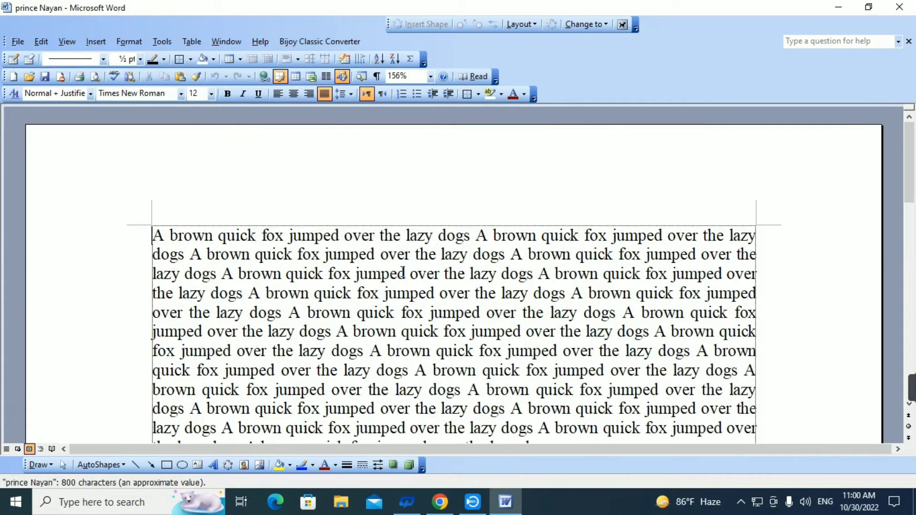
click(18, 41)
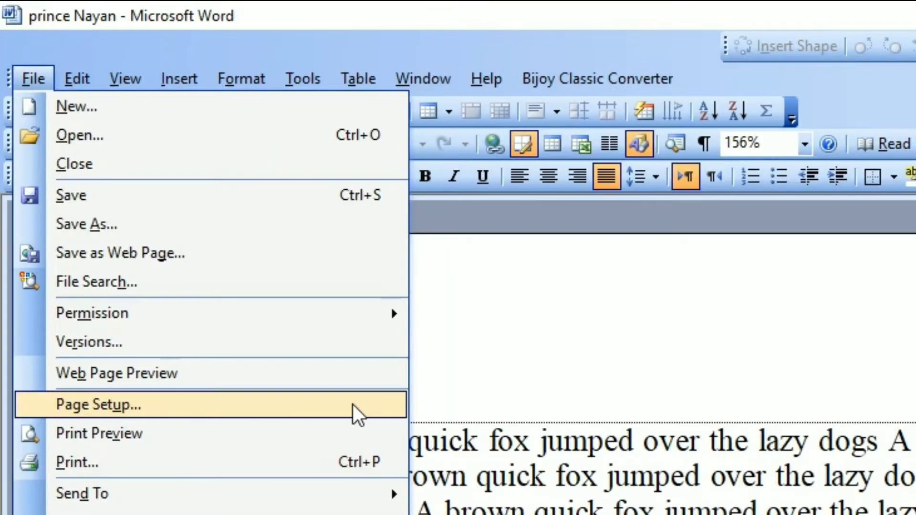
click(357, 410)
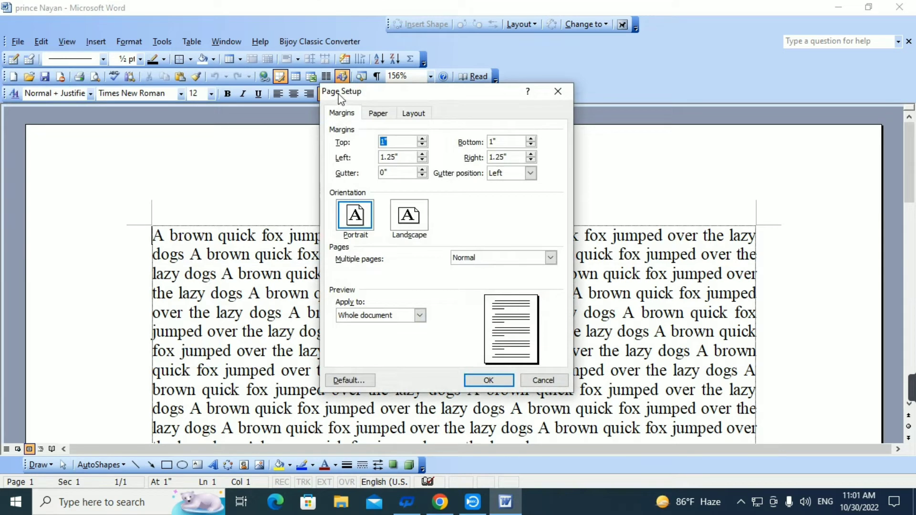
Step: Outline the whole Page Setup dialog with a red annotation rectangle and clear that outline
mouse_move(911, 390)
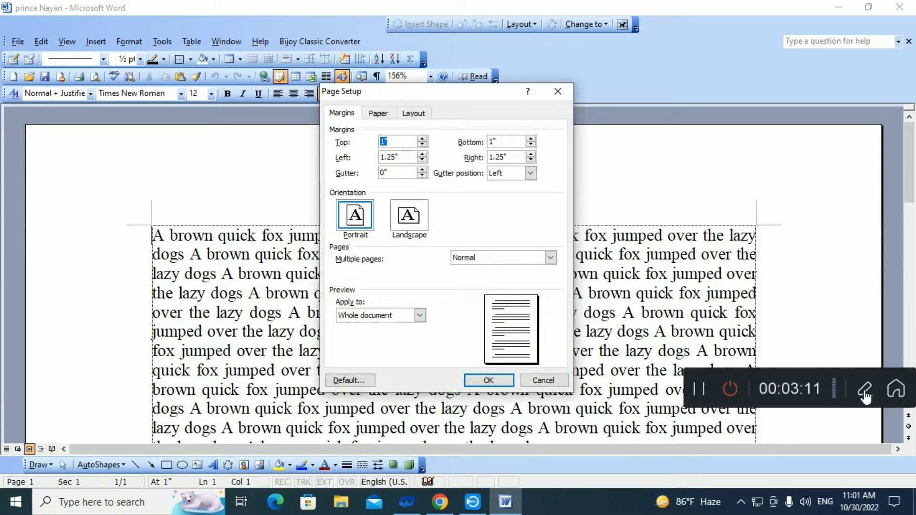
click(864, 391)
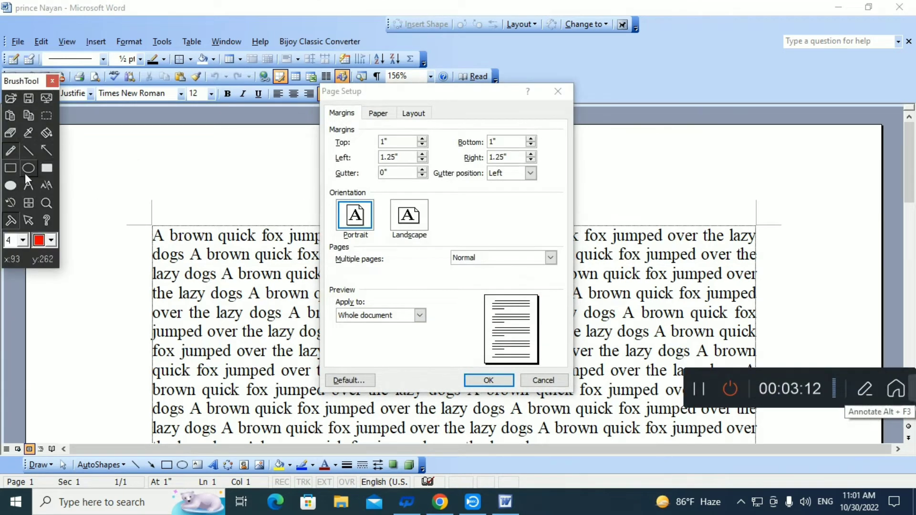
click(14, 169)
mouse_move(323, 95)
mouse_down()
mouse_move(529, 352)
mouse_move(563, 390)
mouse_move(579, 392)
mouse_up()
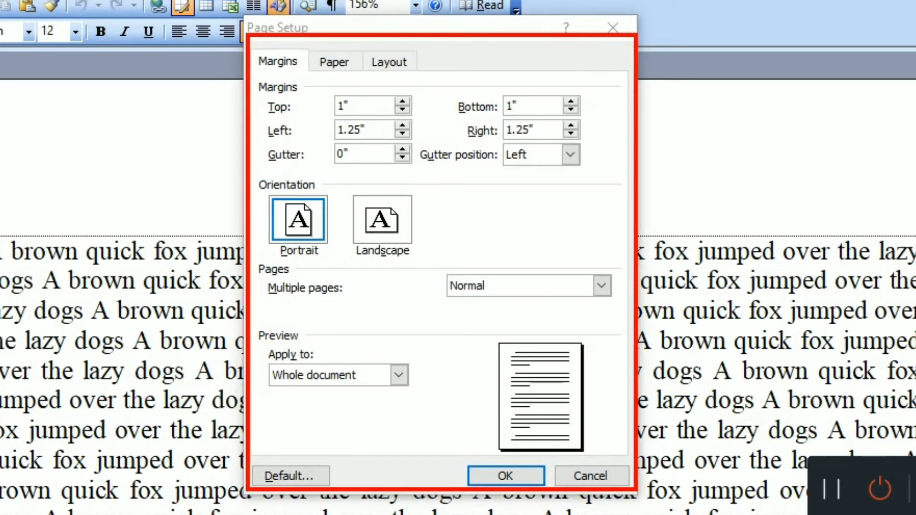
key(Escape)
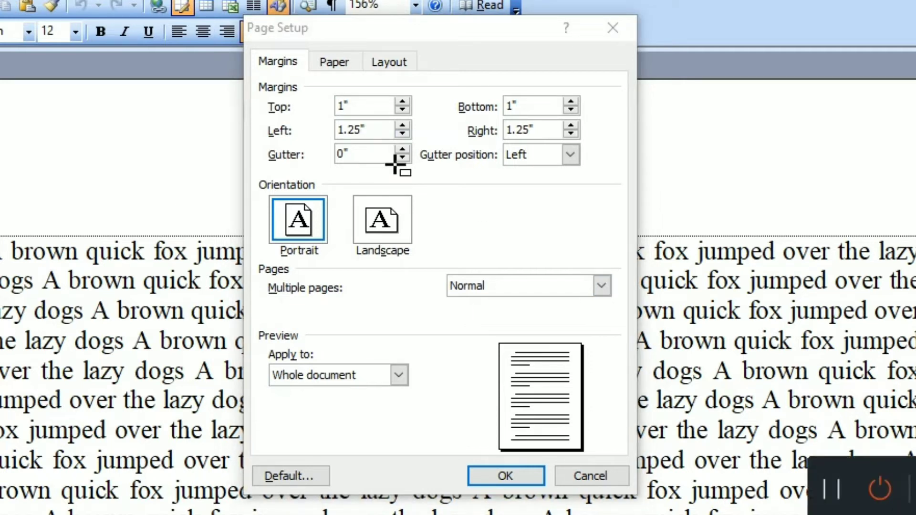
Step: Outline the Margins and Orientation groups with red annotation rectangles, and leave annotation mode
mouse_move(258, 74)
mouse_down()
mouse_move(388, 147)
mouse_move(615, 178)
mouse_up()
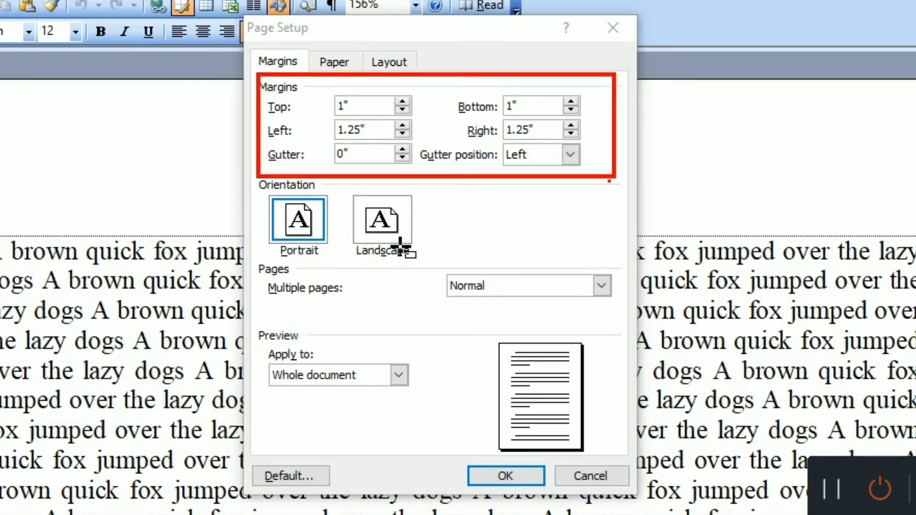
drag(247, 175, 444, 261)
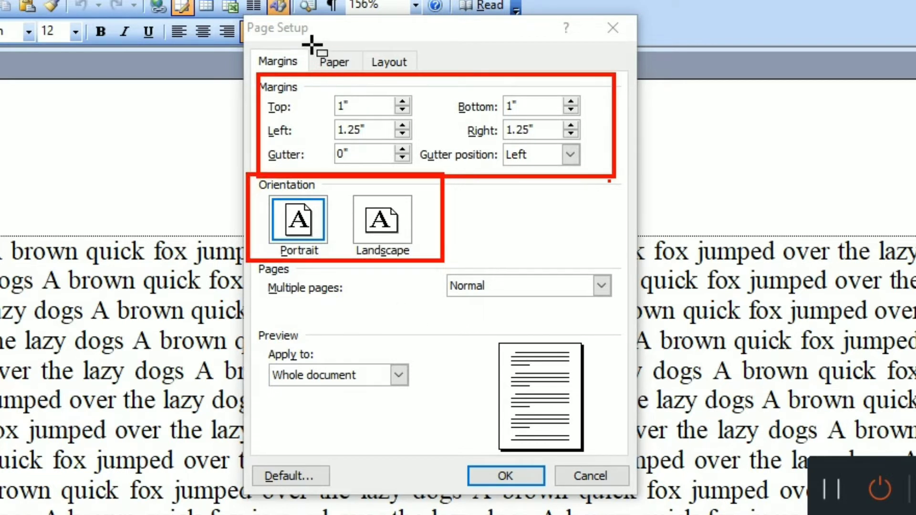
key(Escape)
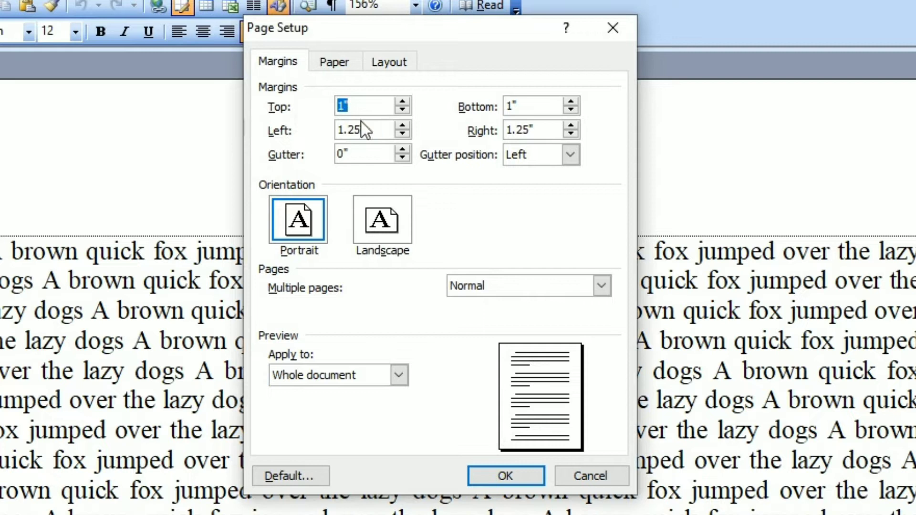
Step: Mark the page's top, left and right margin areas with narrow red annotation rectangles between paper edge and text
click(362, 107)
drag(358, 106, 303, 107)
click(864, 389)
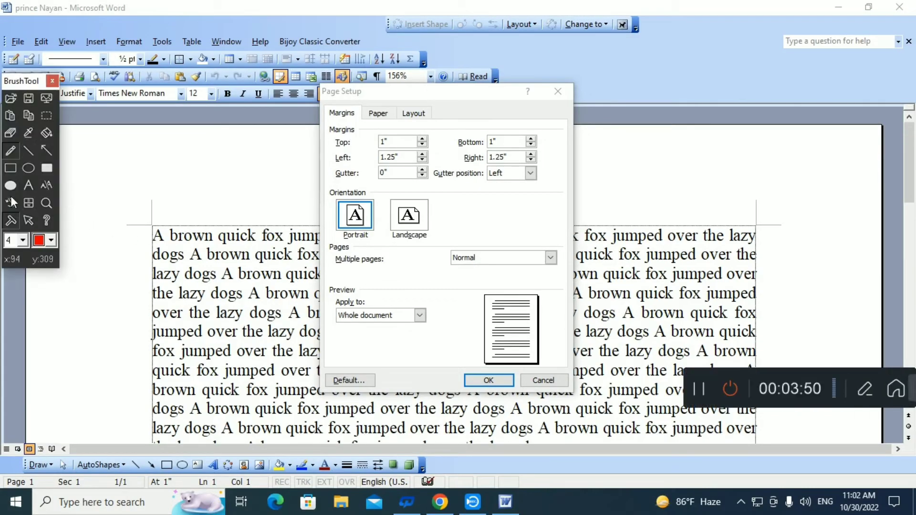
click(10, 168)
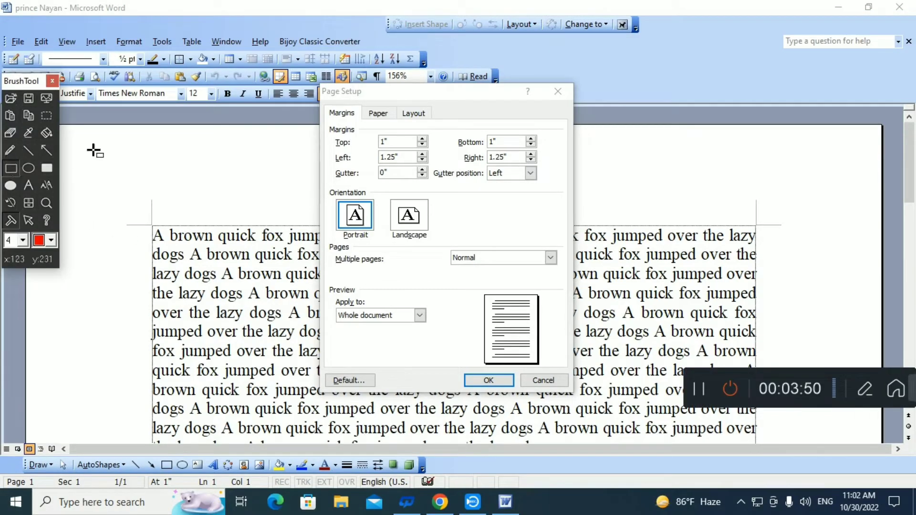
mouse_move(166, 126)
mouse_down()
mouse_move(194, 201)
mouse_move(180, 223)
mouse_up()
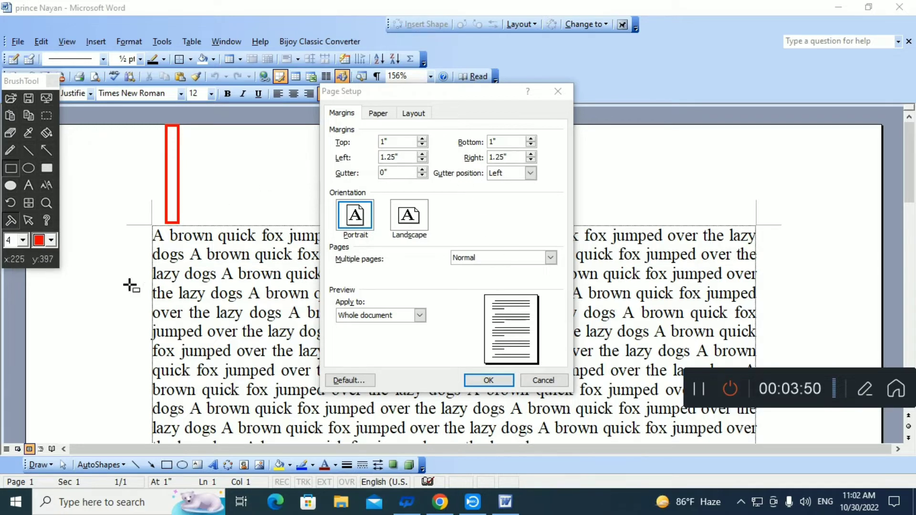
drag(27, 318, 152, 327)
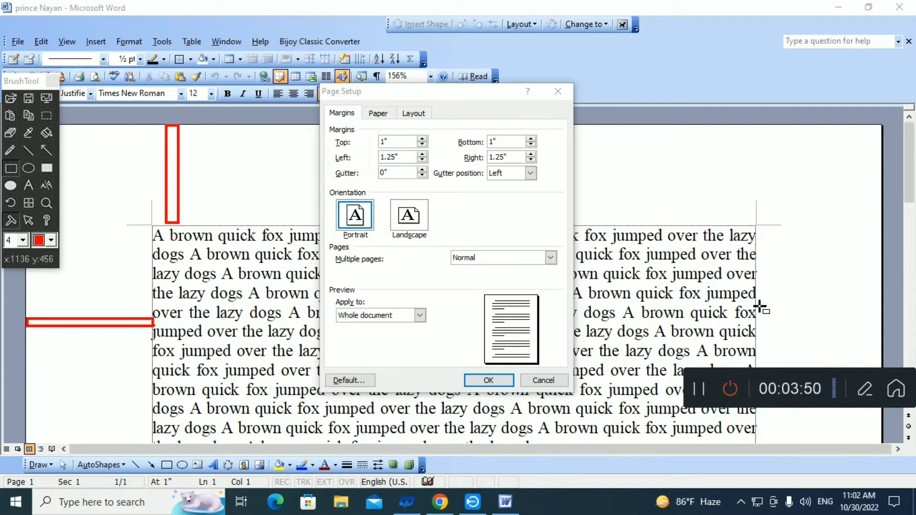
drag(756, 305, 881, 319)
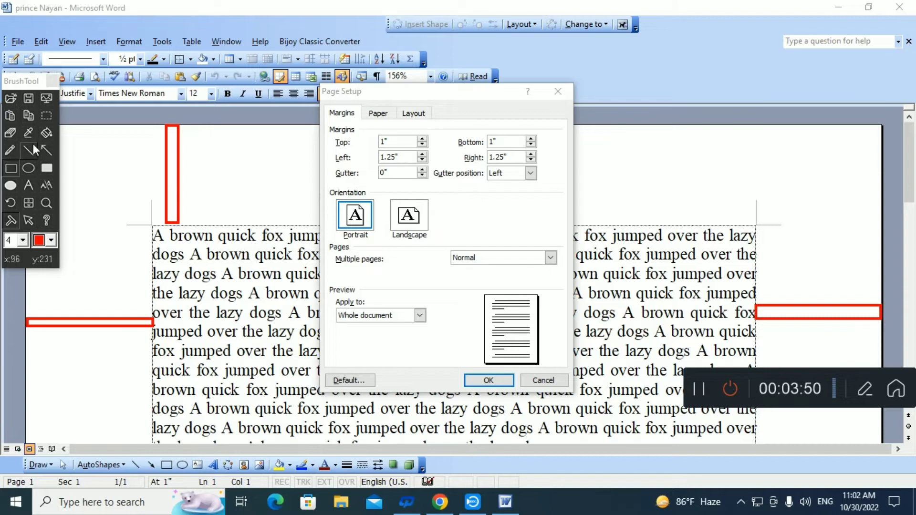
Step: Label the three marked margin areas "top", "left" and "right" in red annotation text, and leave annotation mode
click(28, 188)
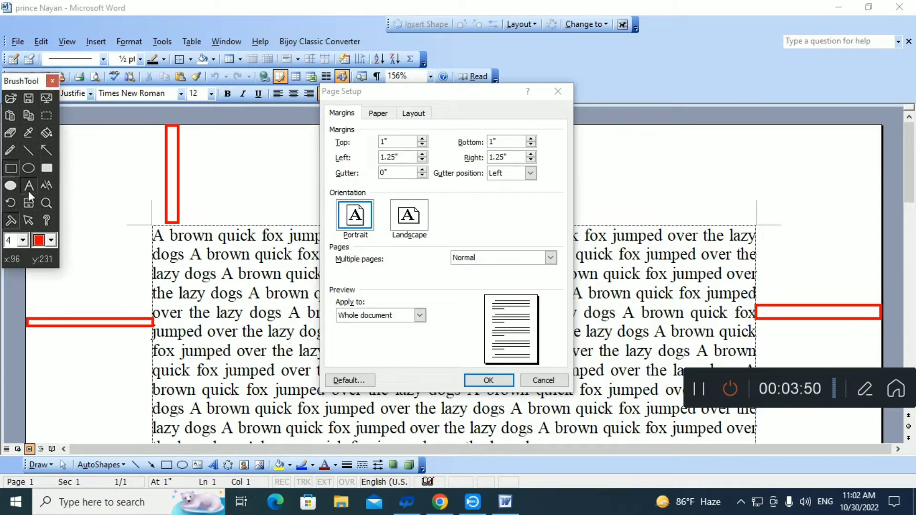
click(198, 170)
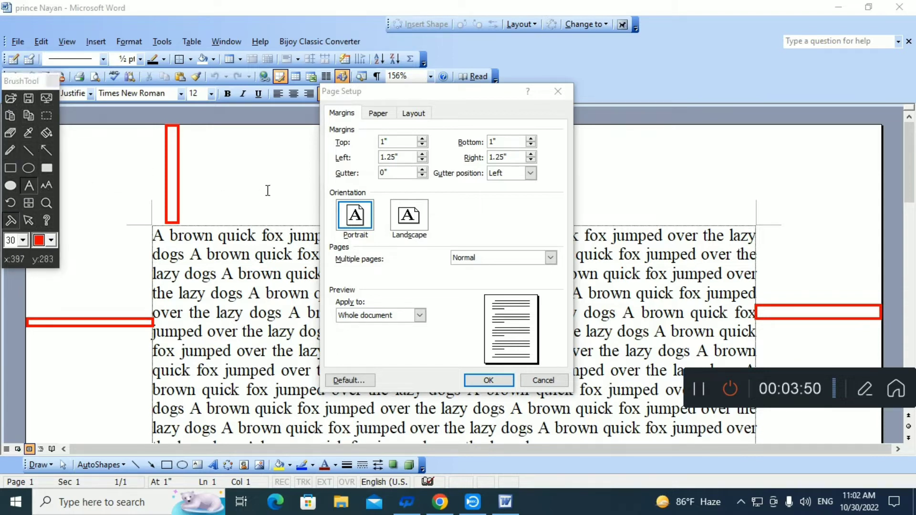
text(top)
click(60, 290)
text(le)
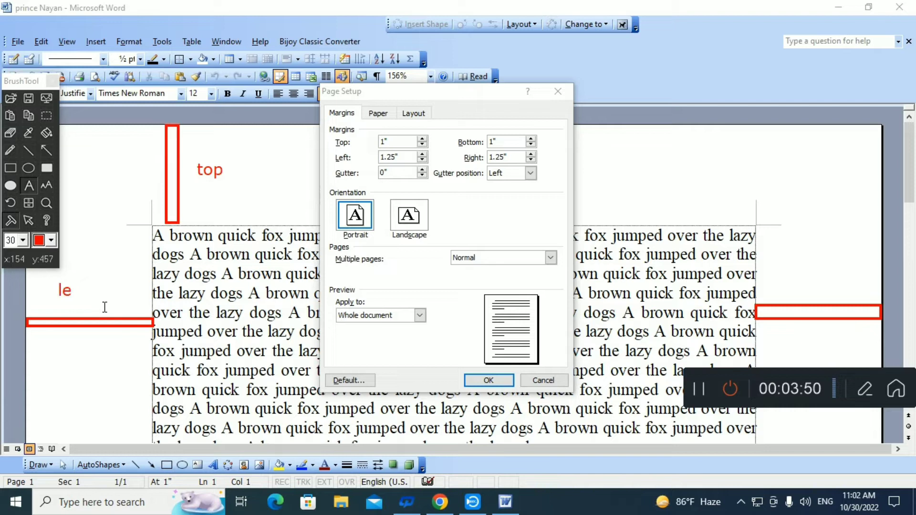
text(ft)
text(r)
text(ig)
text(ht)
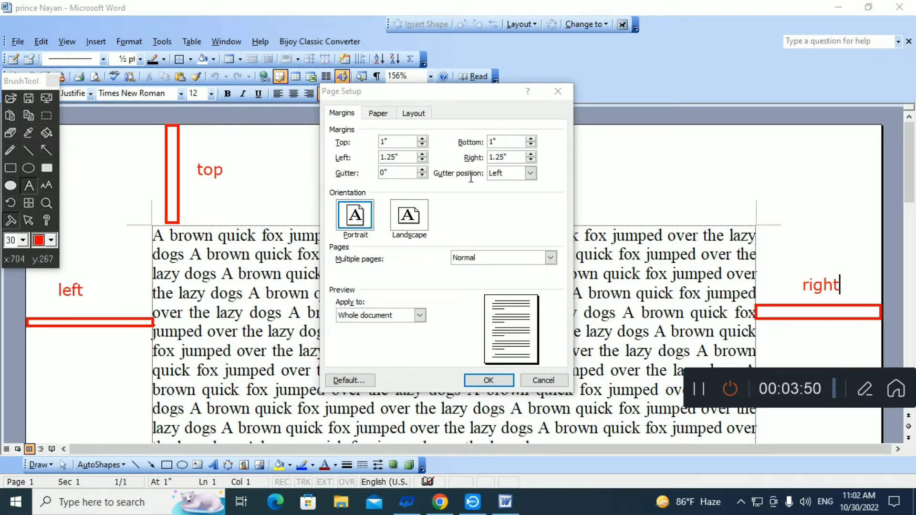
click(27, 221)
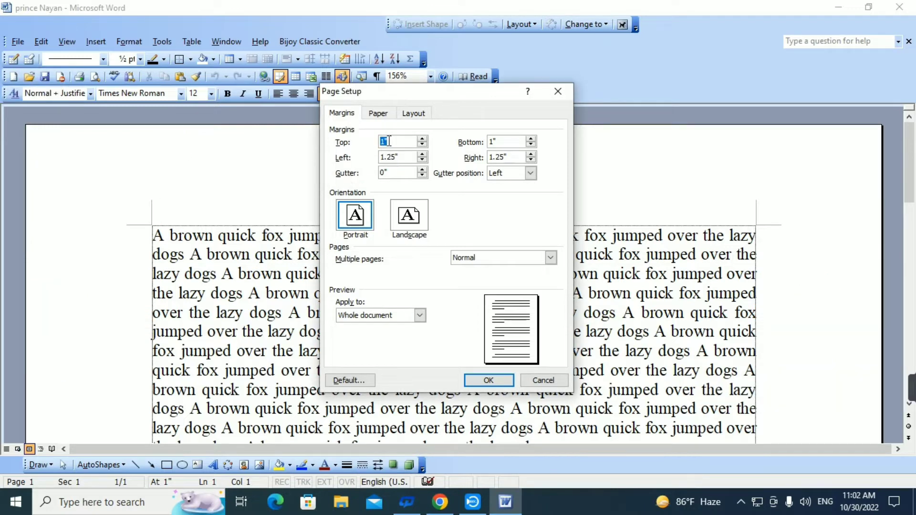
Step: Set the page's top and left margins to 2 inches and apply the page setup to the whole document
double_click(500, 141)
drag(413, 158, 321, 161)
click(496, 382)
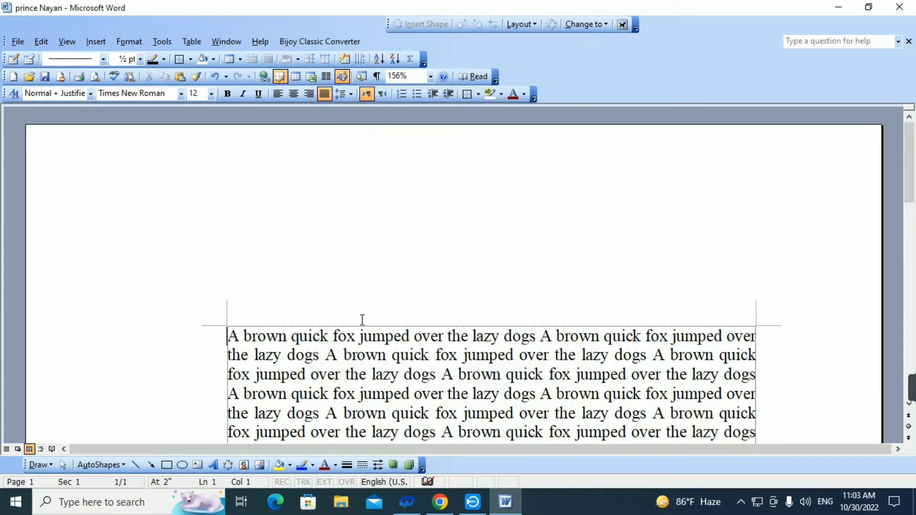
scroll(471, 304, down, 3)
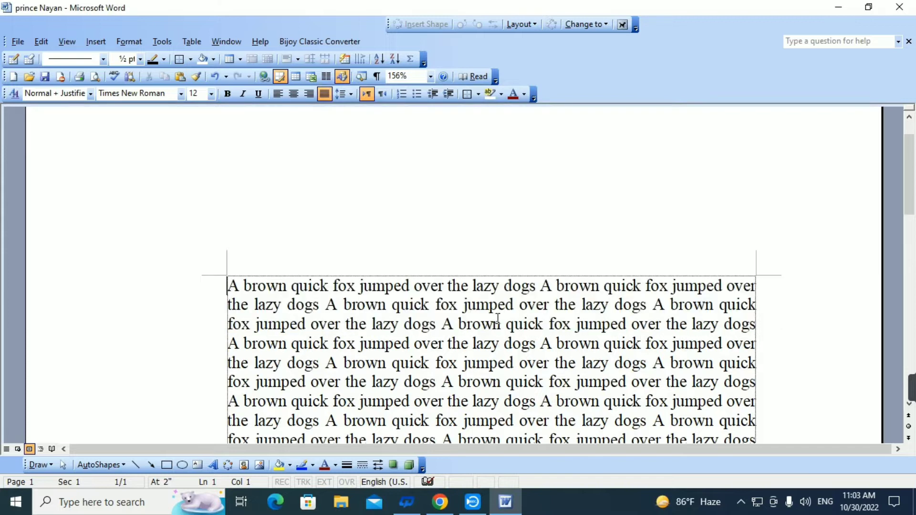
mouse_move(909, 391)
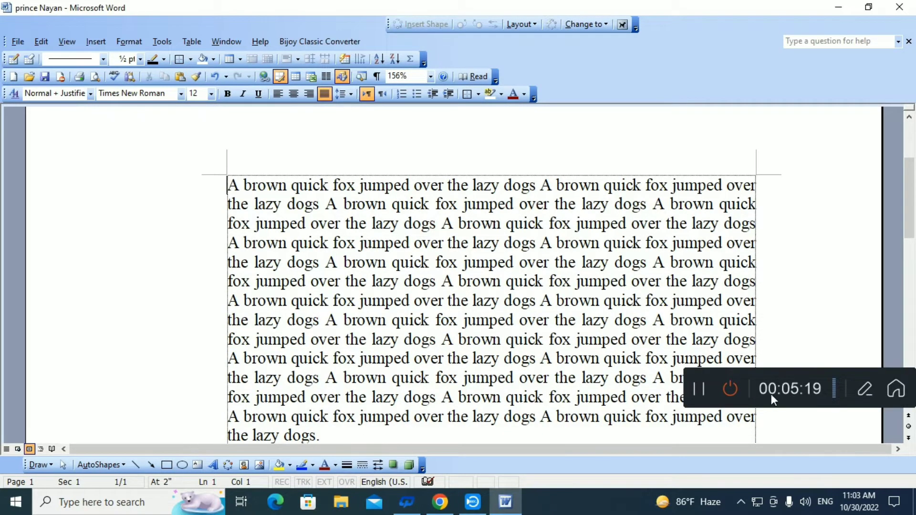
Step: Mark the right page margin beside the text with a narrow red annotation rectangle and label it "1.25in"
click(865, 391)
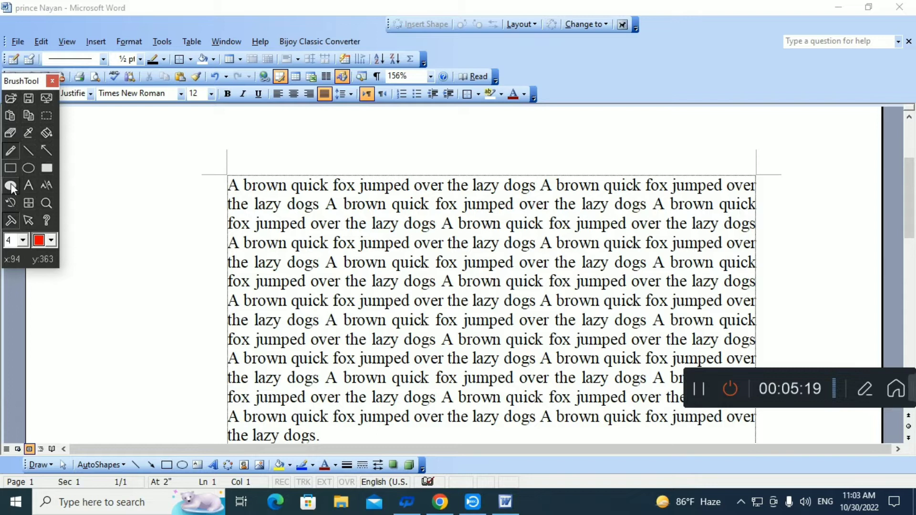
click(10, 168)
mouse_move(756, 280)
mouse_down()
mouse_move(858, 299)
mouse_move(880, 291)
mouse_up()
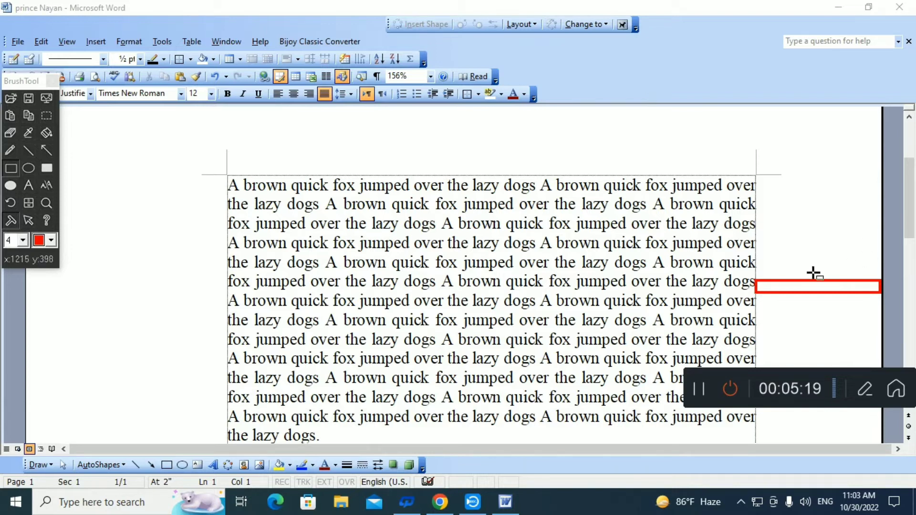
click(29, 185)
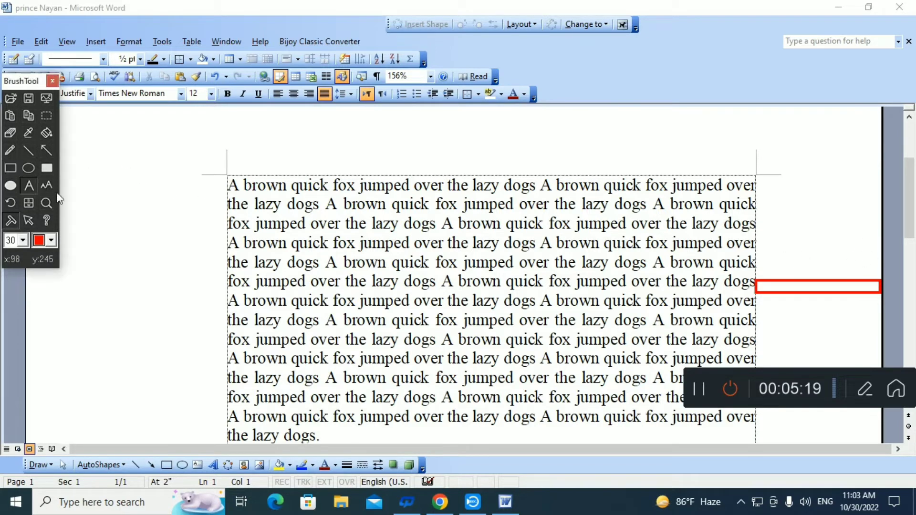
click(795, 253)
text(1.25in)
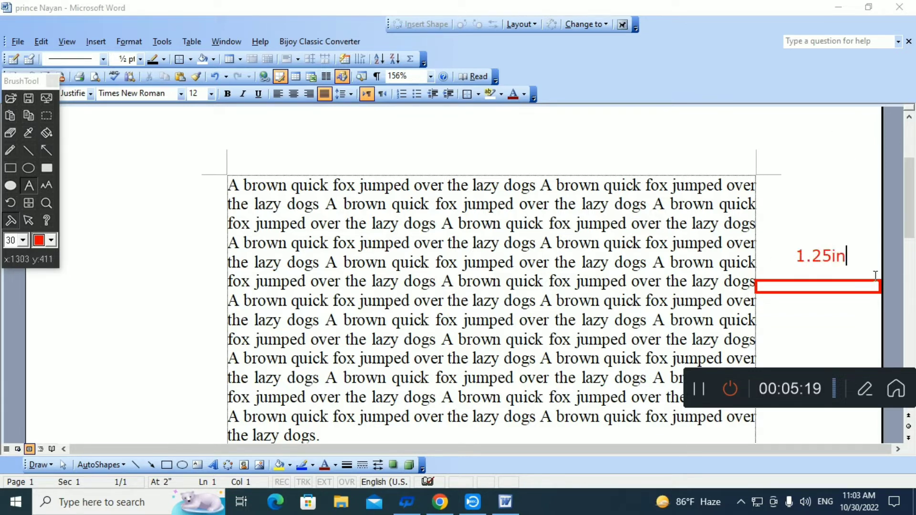
Step: Mark the left page margin with a narrow red annotation rectangle, label it "2in", and leave annotation mode
click(11, 168)
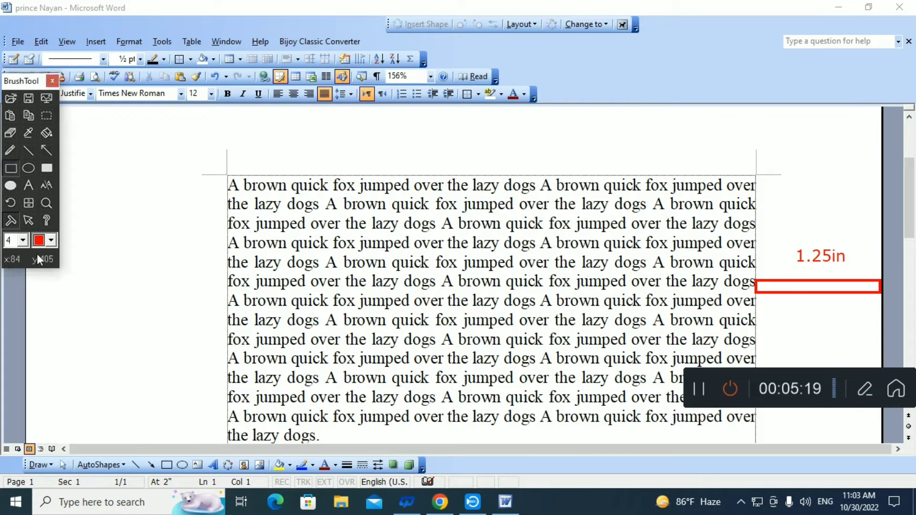
mouse_move(26, 292)
mouse_down()
mouse_move(200, 321)
mouse_move(225, 313)
mouse_up()
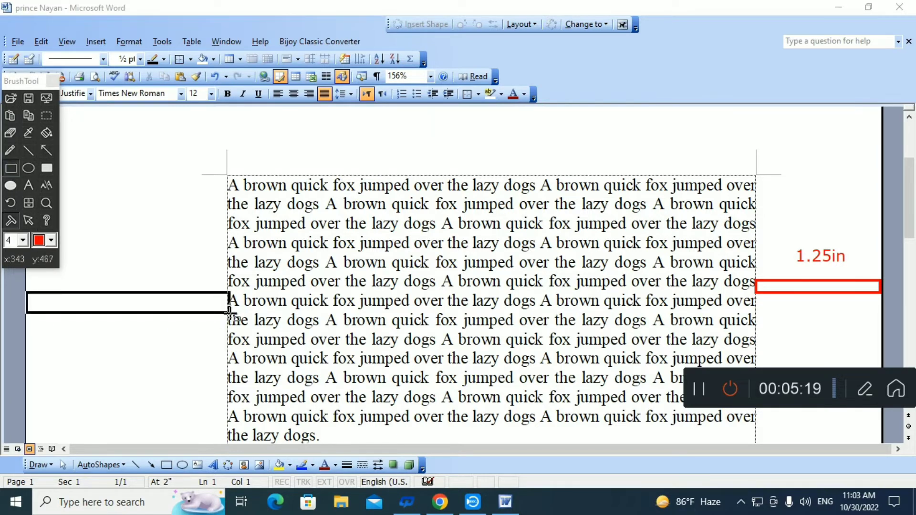
click(29, 185)
click(68, 241)
text(2)
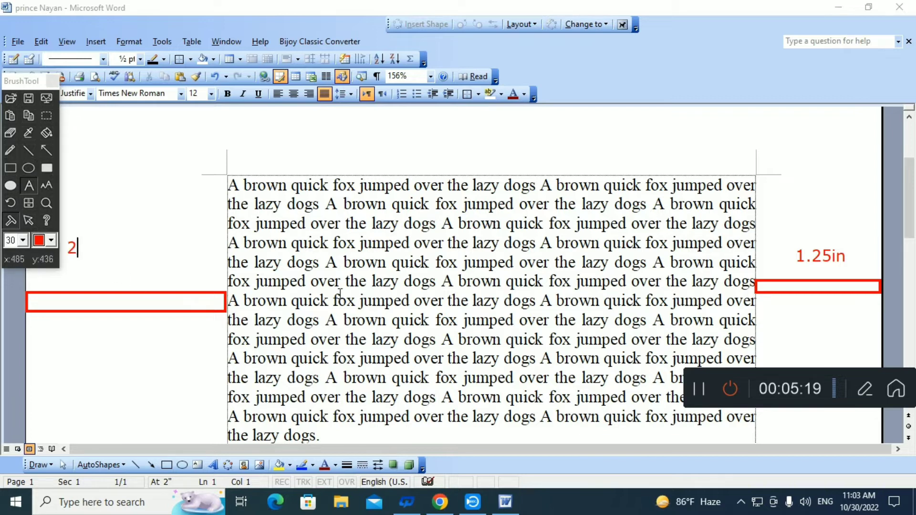
text(in)
click(29, 220)
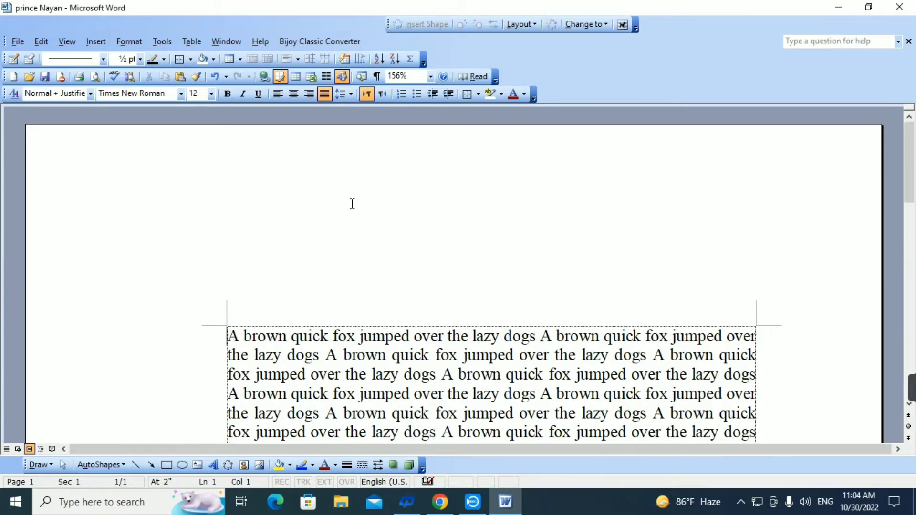
Step: Set the page's top margin to 1 inch and left margin to 1.25 inches for the whole document, and review the page
click(20, 42)
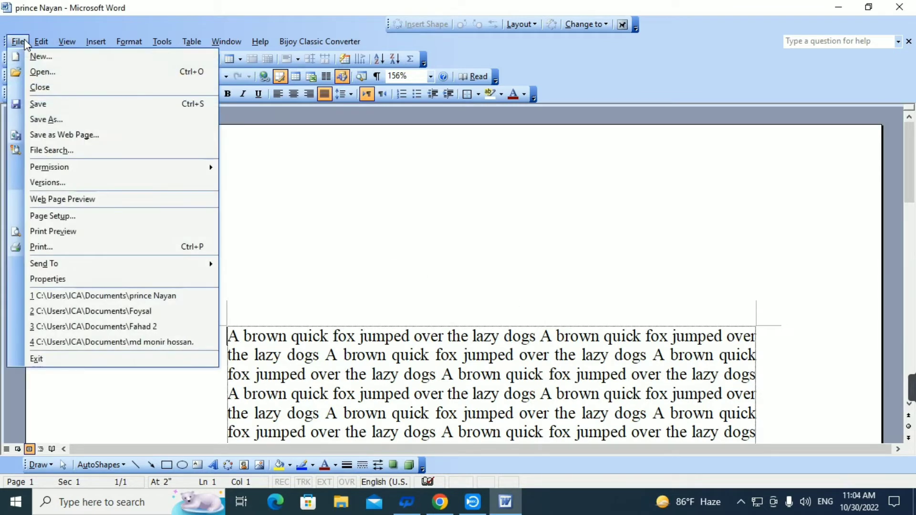
click(64, 217)
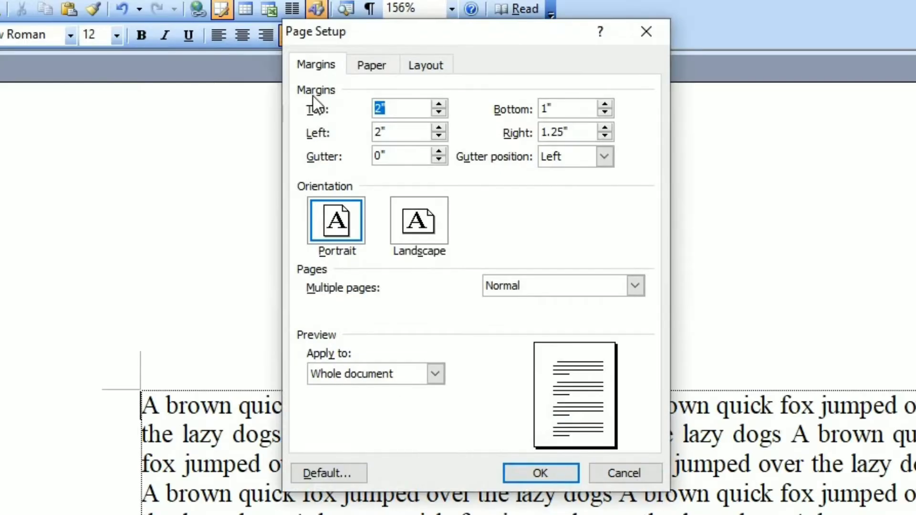
text(1)
key(Tab)
text(1.25)
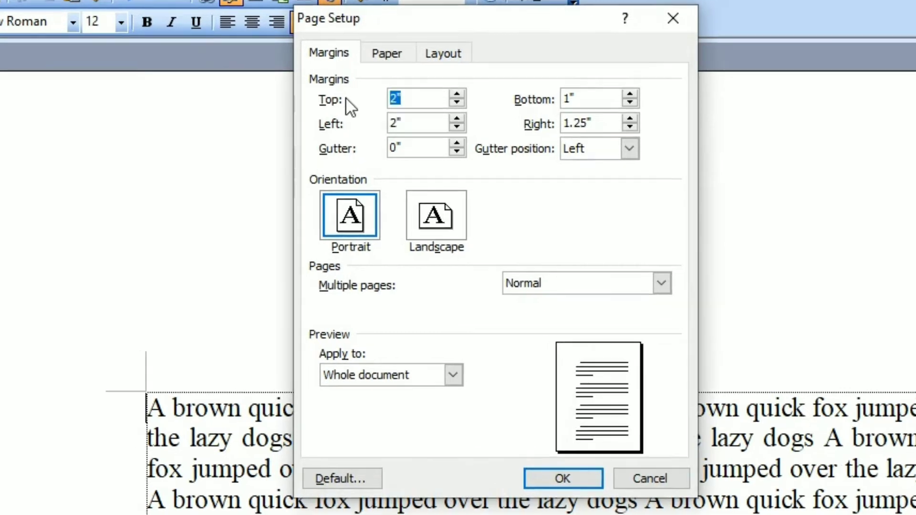
text(1)
key(Tab)
text(1.25)
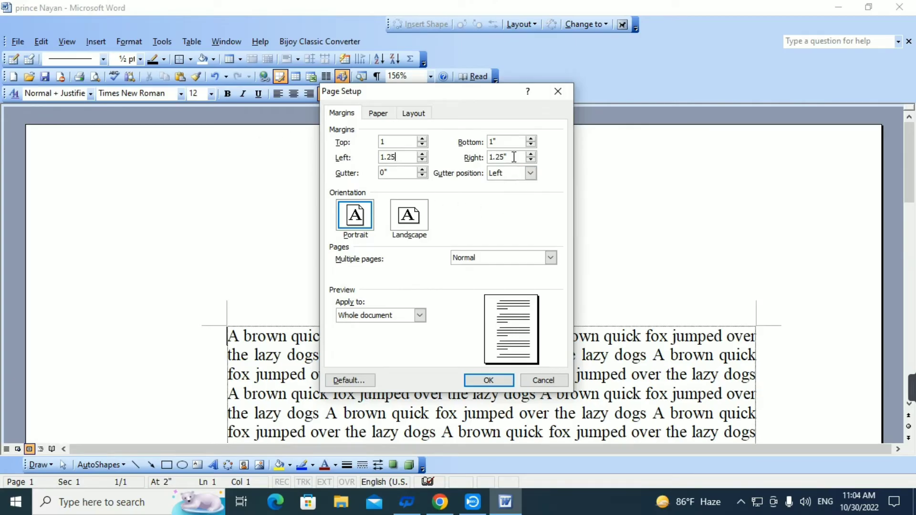
click(571, 97)
click(488, 380)
scroll(682, 324, down, 15)
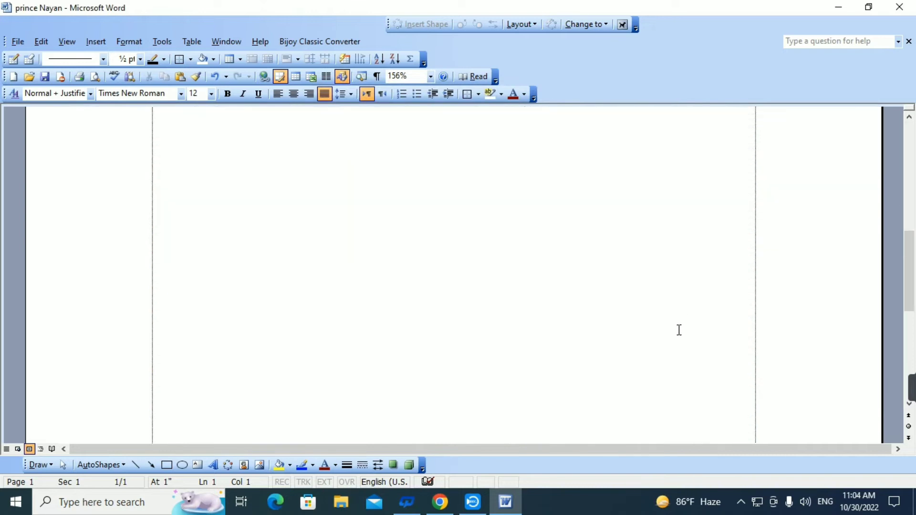
scroll(590, 284, up, 15)
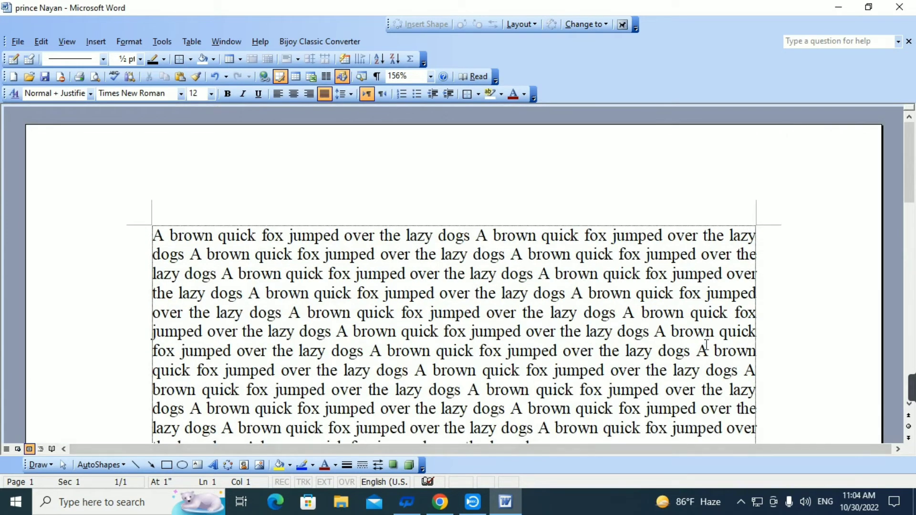
Step: Open Page Setup and outline the Orientation group and its Landscape and Portrait options with red annotation rectangles
click(19, 42)
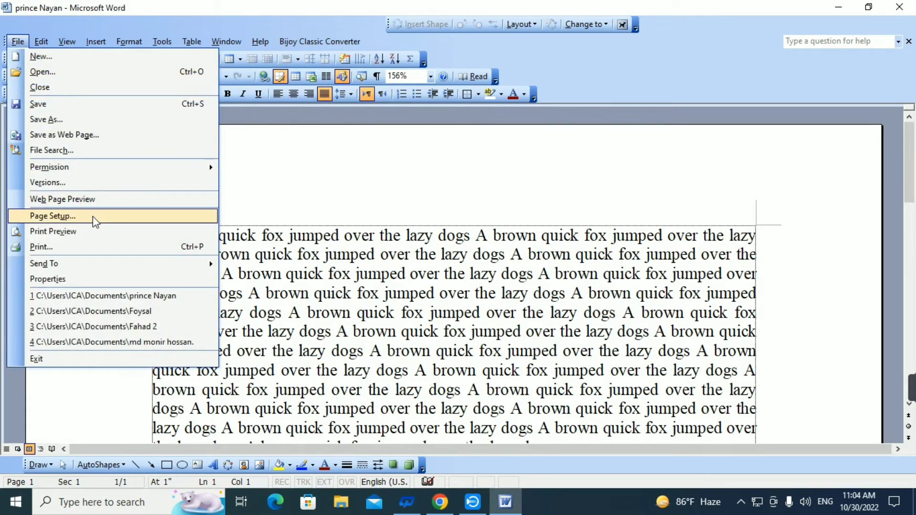
click(138, 217)
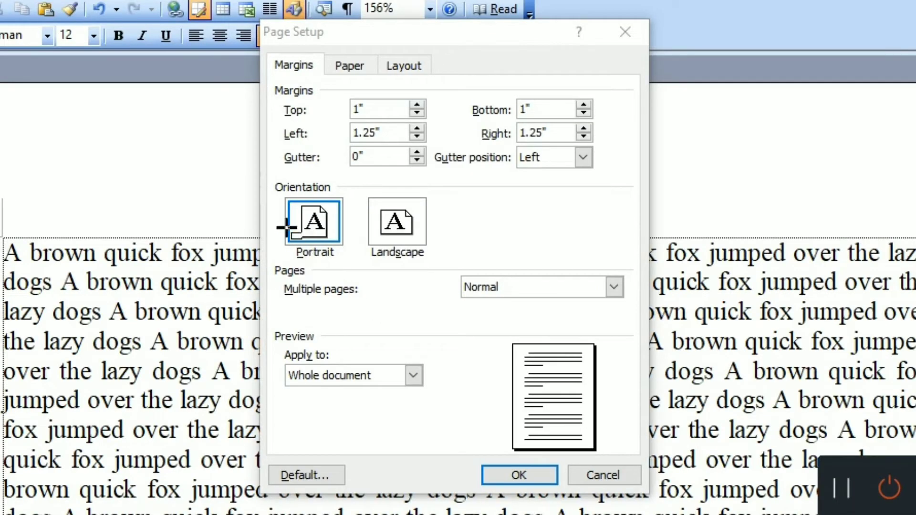
mouse_move(323, 183)
mouse_down()
mouse_move(429, 230)
mouse_move(451, 270)
mouse_up()
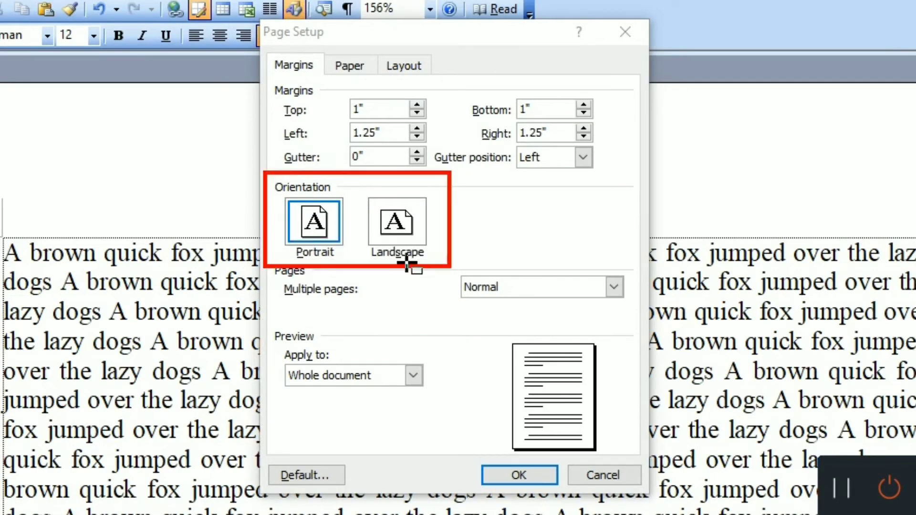
drag(266, 174, 452, 268)
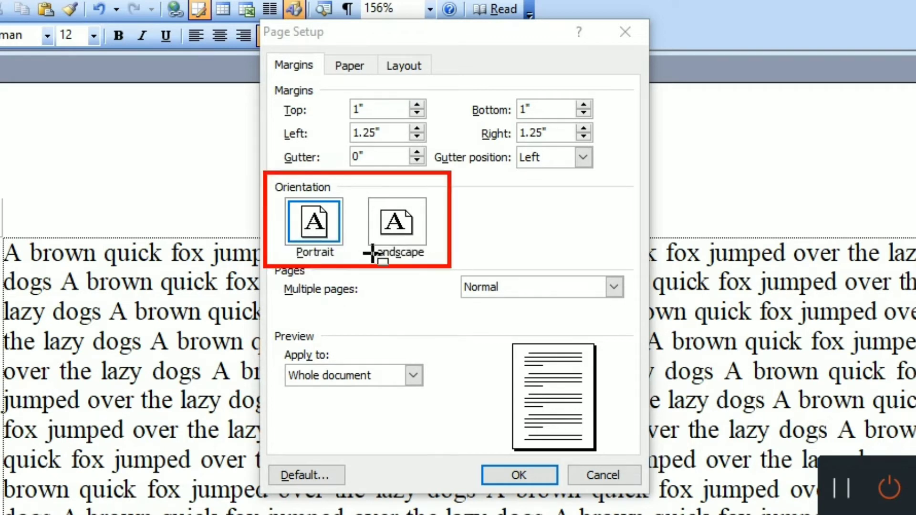
drag(351, 171, 446, 286)
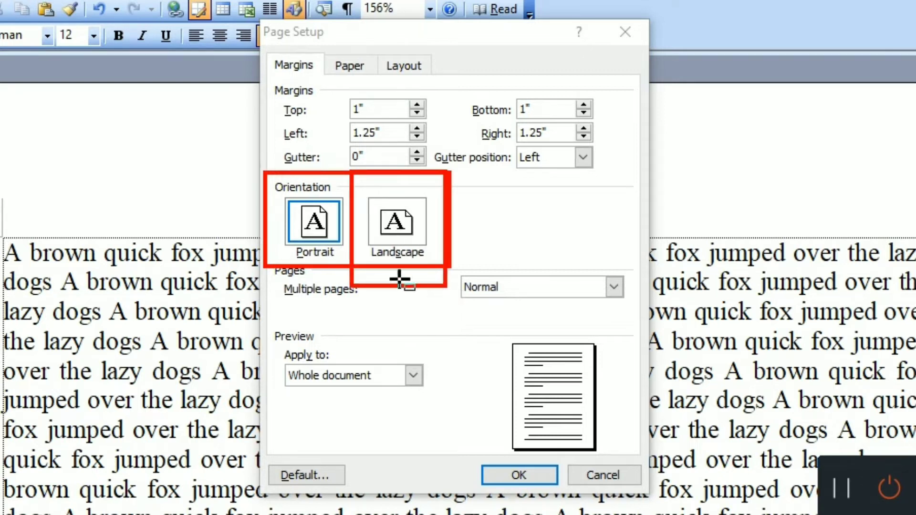
mouse_move(272, 185)
mouse_down()
mouse_move(348, 312)
mouse_move(343, 270)
mouse_up()
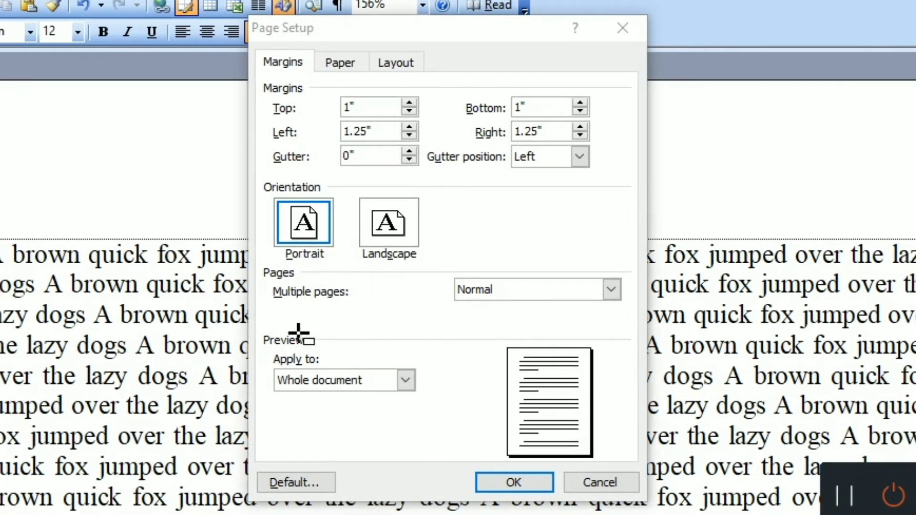
Step: Outline the page preview with red annotation rectangles, and compare the Landscape and Portrait orientations, ending on Portrait
mouse_move(494, 336)
mouse_down()
mouse_move(599, 436)
mouse_move(596, 458)
mouse_up()
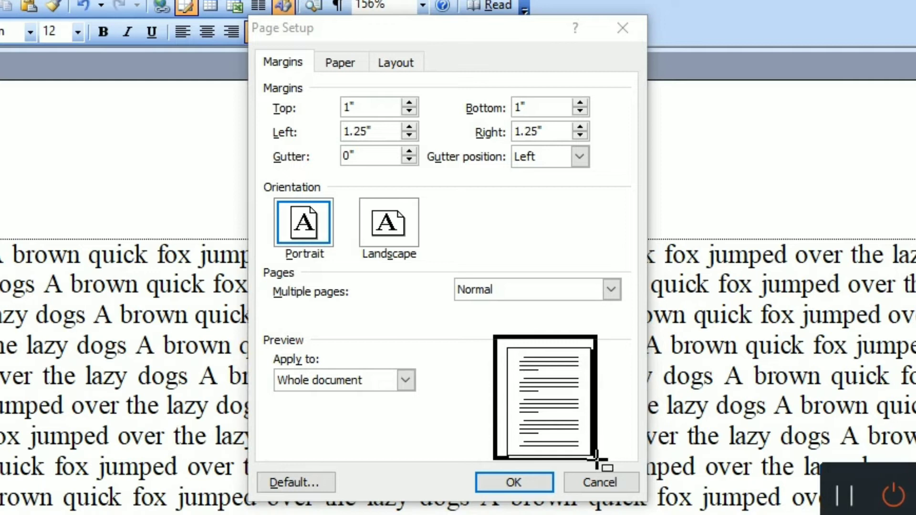
mouse_move(506, 424)
mouse_down()
mouse_move(602, 447)
mouse_move(600, 433)
mouse_move(591, 440)
mouse_up()
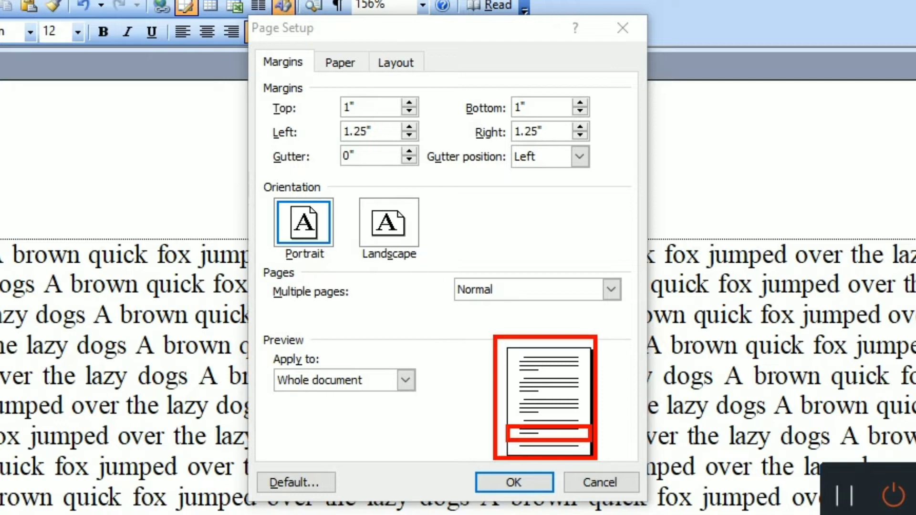
click(361, 253)
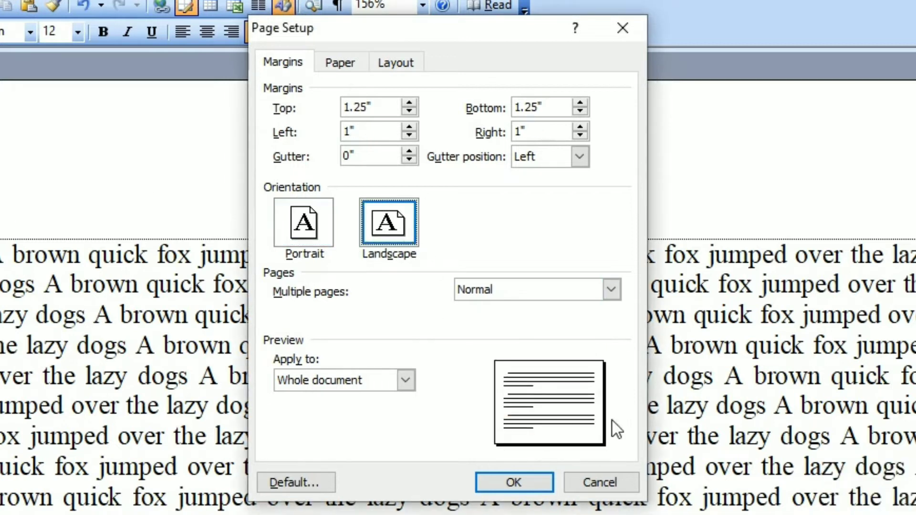
click(339, 231)
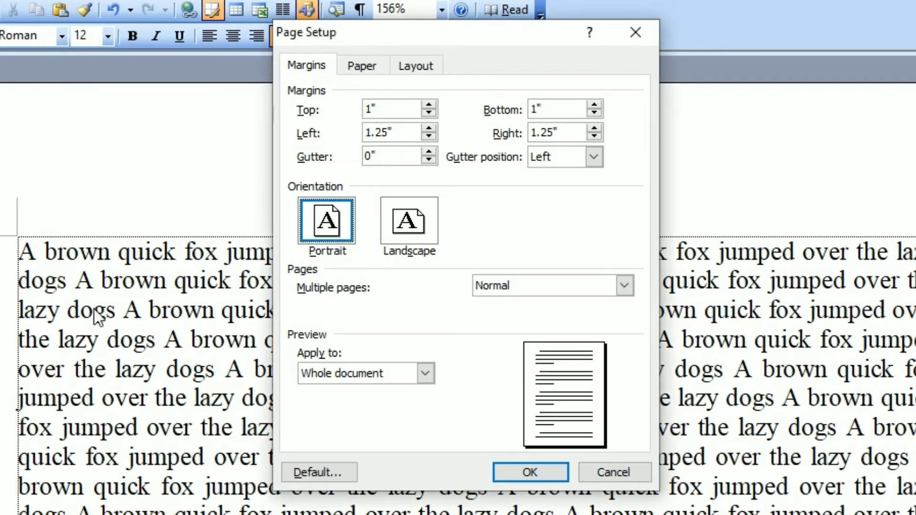
Step: Show the paper settings in Page Setup and outline the Paper heading and the Paper size group in red
click(359, 63)
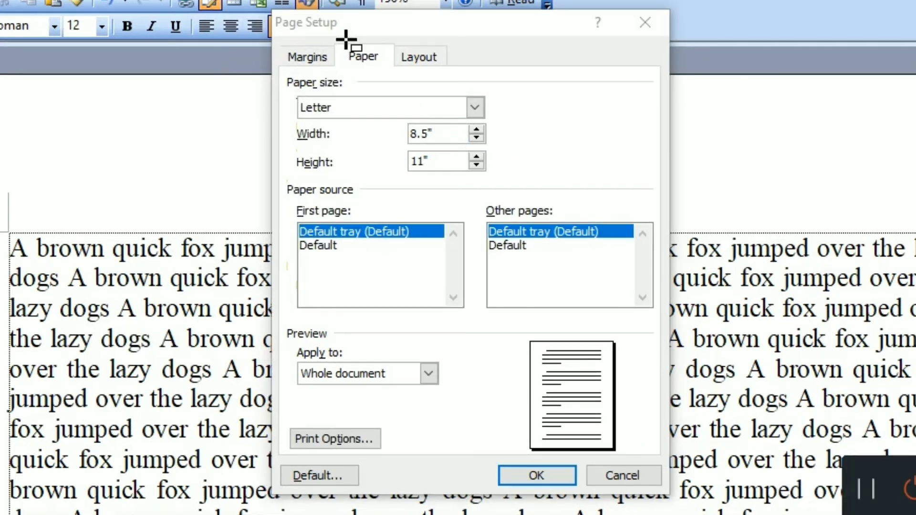
drag(336, 47, 392, 80)
mouse_move(281, 76)
mouse_down()
mouse_move(288, 86)
mouse_move(491, 148)
mouse_move(510, 172)
mouse_move(501, 182)
mouse_up()
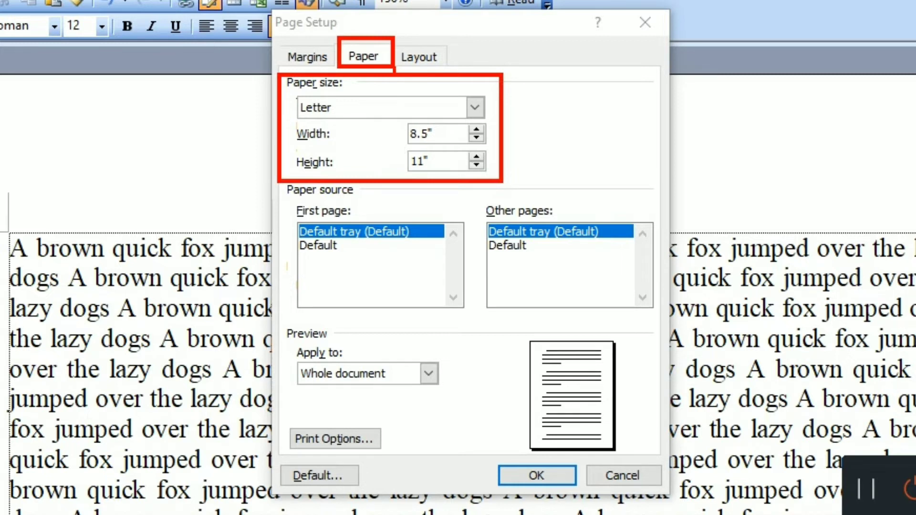
Step: Set the paper size to A4, outline its width and height settings with red annotation rectangles, and leave annotation mode
click(475, 107)
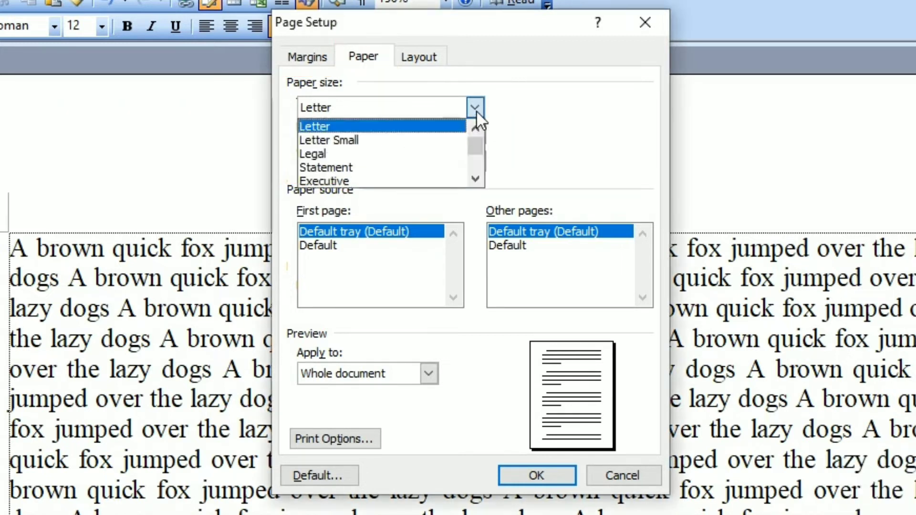
scroll(357, 162, down, 2)
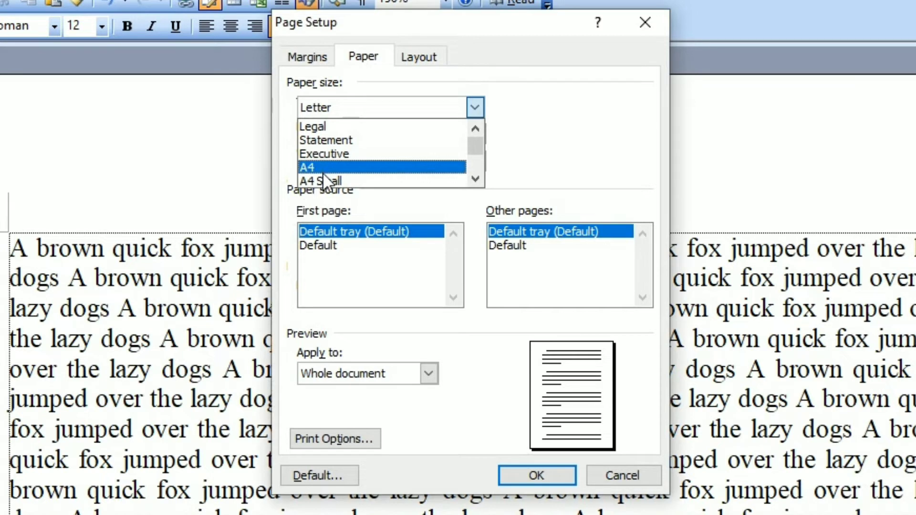
click(323, 171)
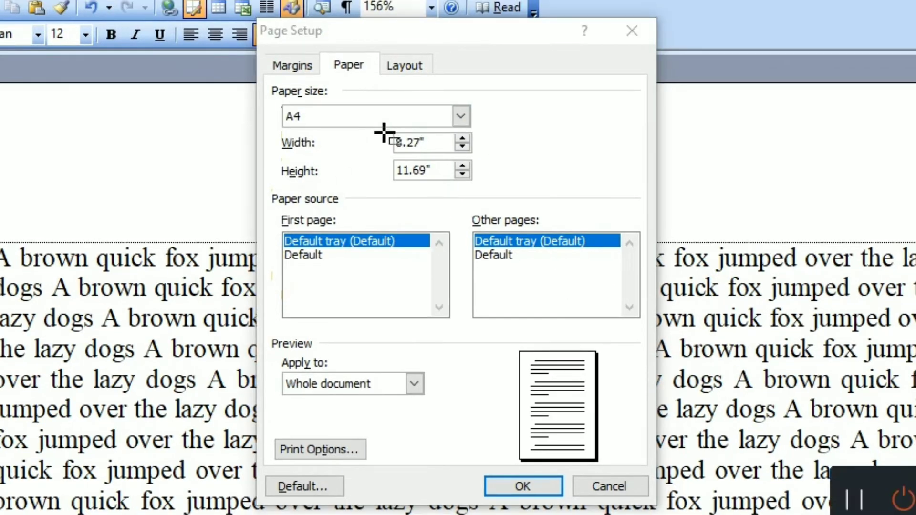
drag(269, 132, 479, 193)
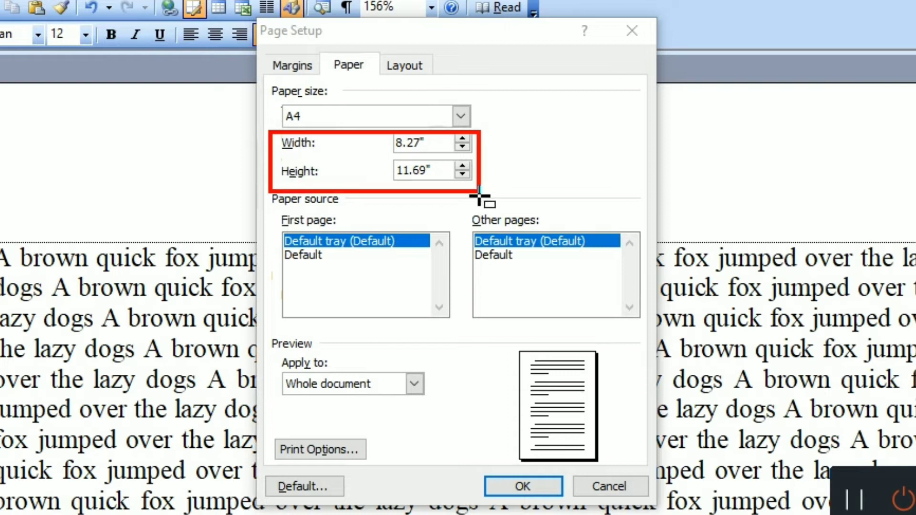
drag(345, 180, 280, 133)
mouse_move(372, 137)
mouse_down()
mouse_move(411, 177)
mouse_move(482, 203)
mouse_move(484, 193)
mouse_up()
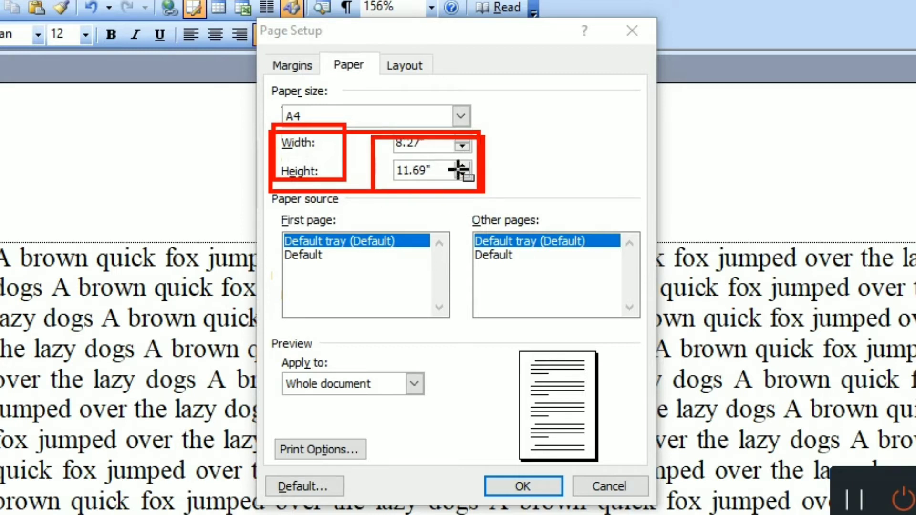
key(Escape)
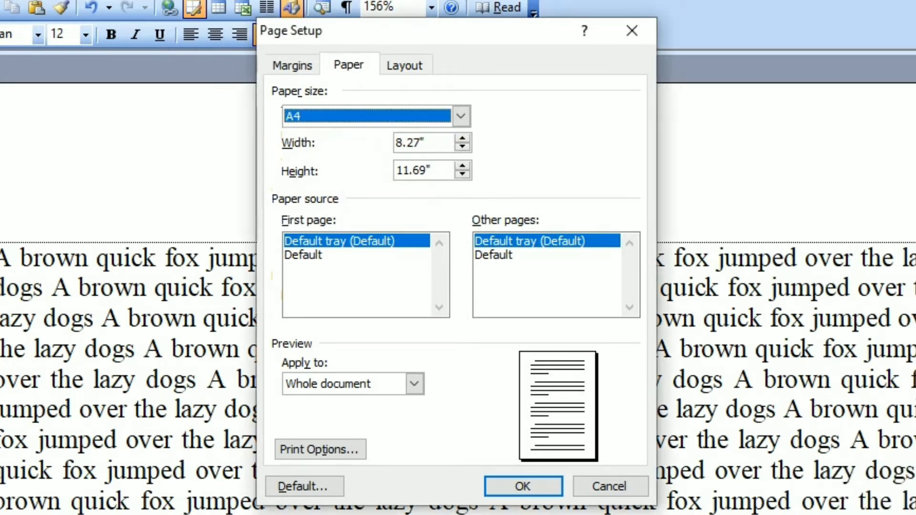
Step: Set the paper size to Legal
click(457, 122)
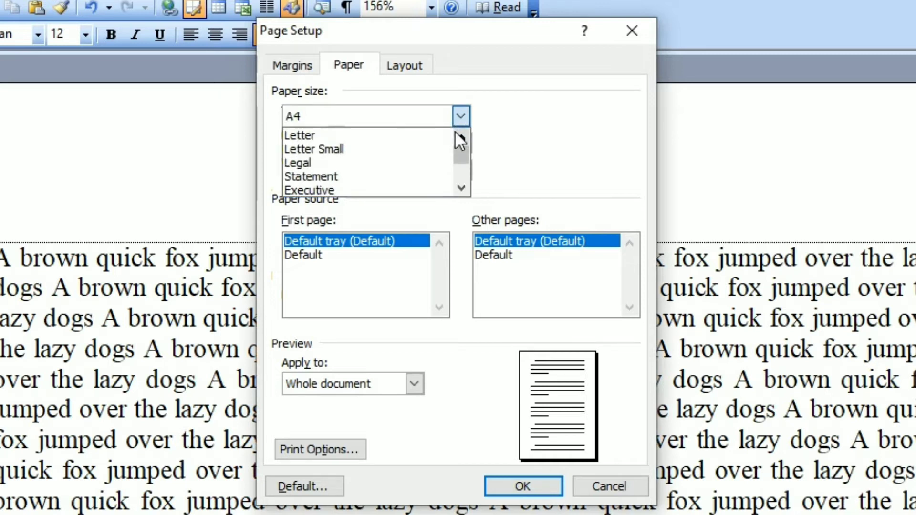
click(345, 165)
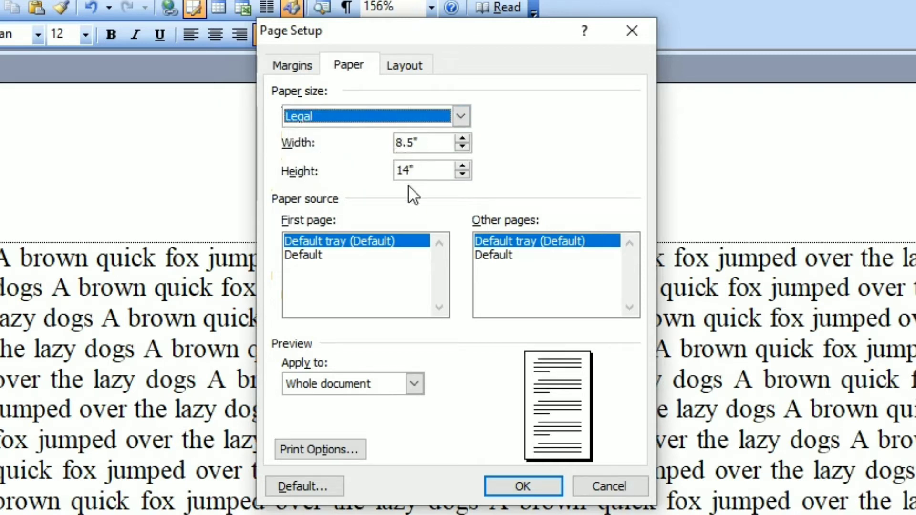
Step: Set the paper size to A5
click(460, 120)
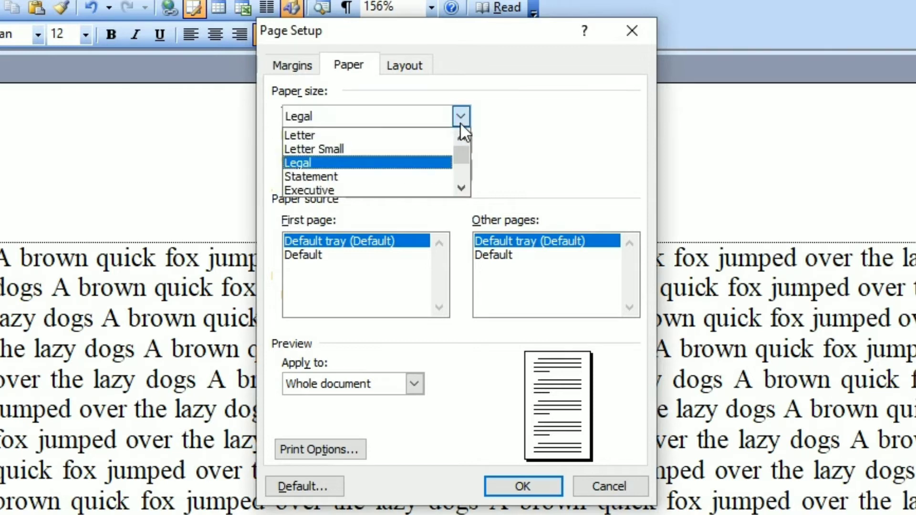
scroll(459, 131, down, 2)
click(345, 164)
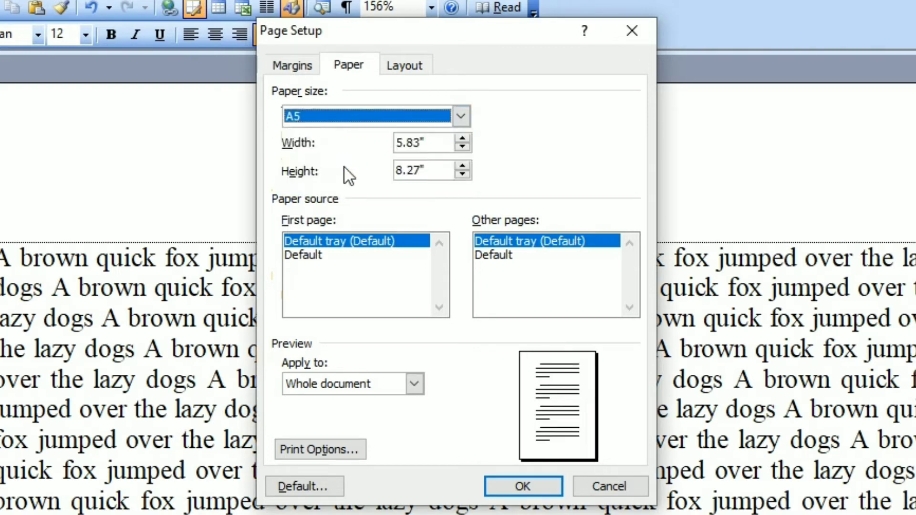
Step: Set the paper size to A4 and apply the page setup to the whole document
click(463, 122)
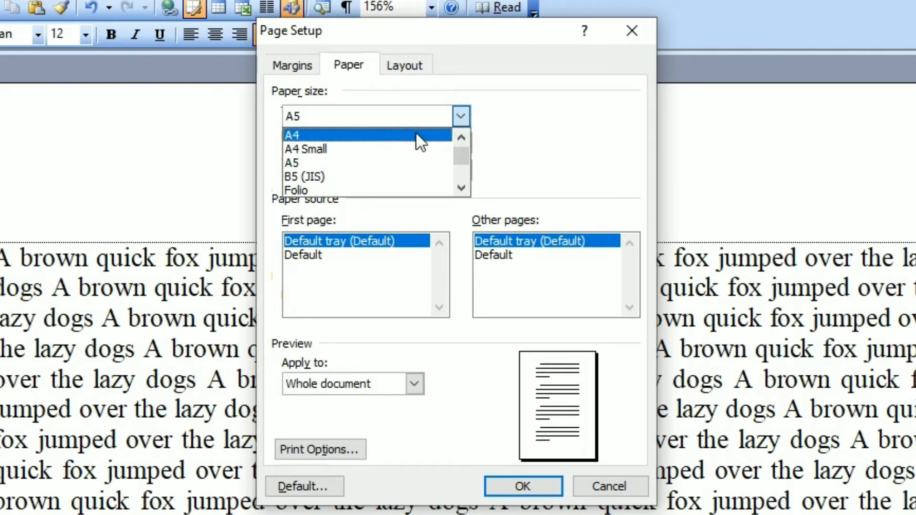
click(420, 139)
click(509, 479)
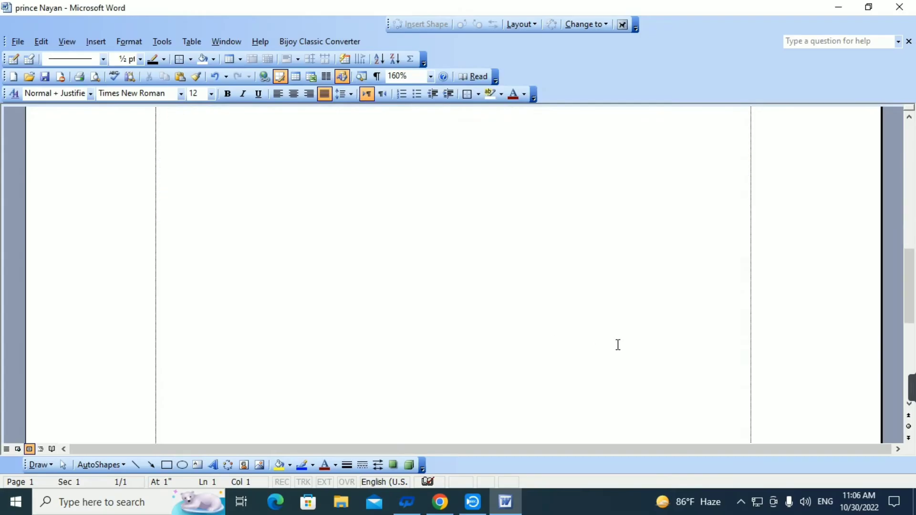
scroll(618, 345, down, 2)
scroll(618, 343, up, 10)
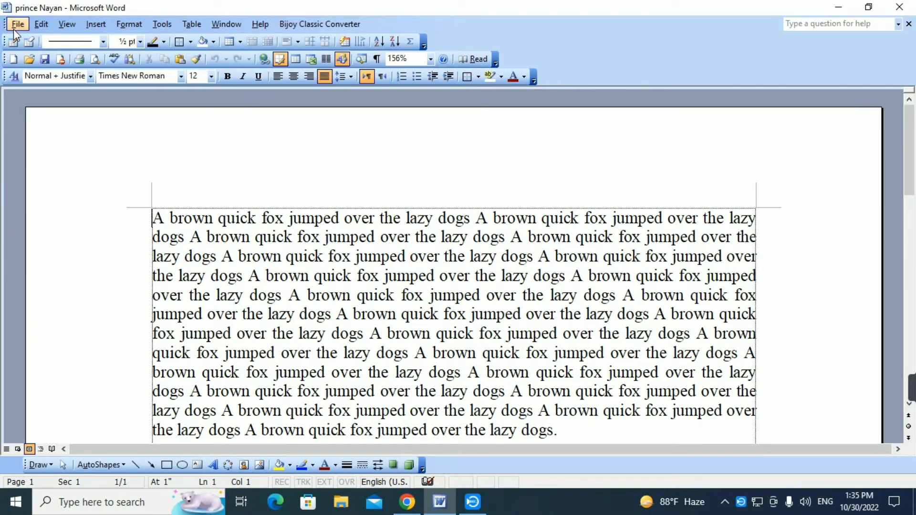
Step: Open the document's print preview, outline its zoom setting with a red annotation rectangle, and leave annotation mode
click(17, 24)
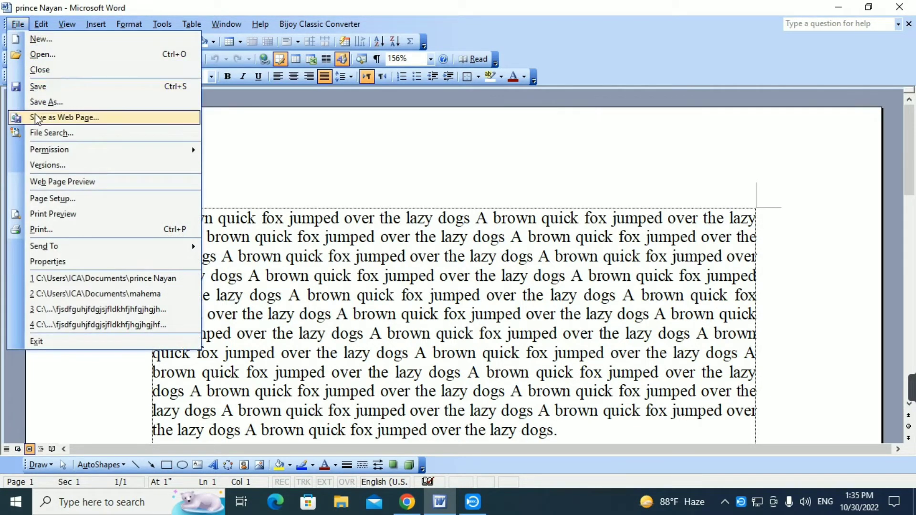
click(111, 216)
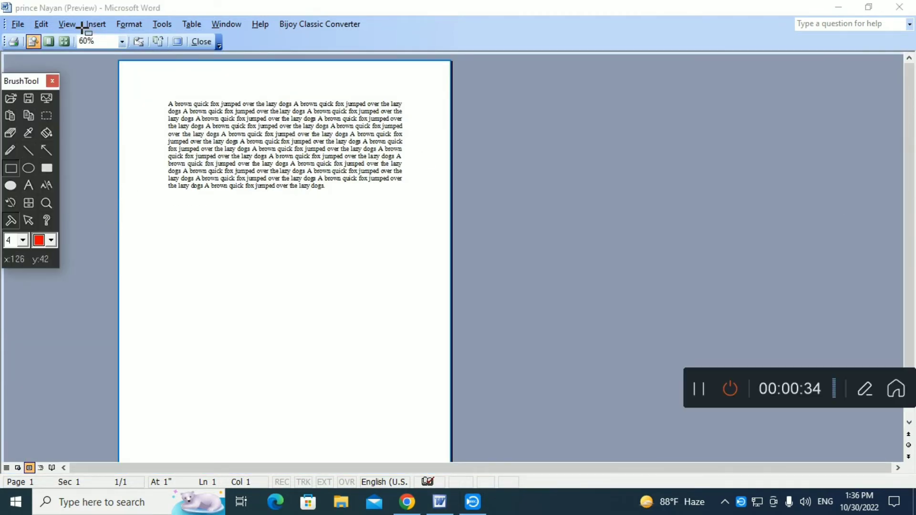
mouse_move(63, 29)
mouse_down()
mouse_move(100, 54)
mouse_move(131, 55)
mouse_up()
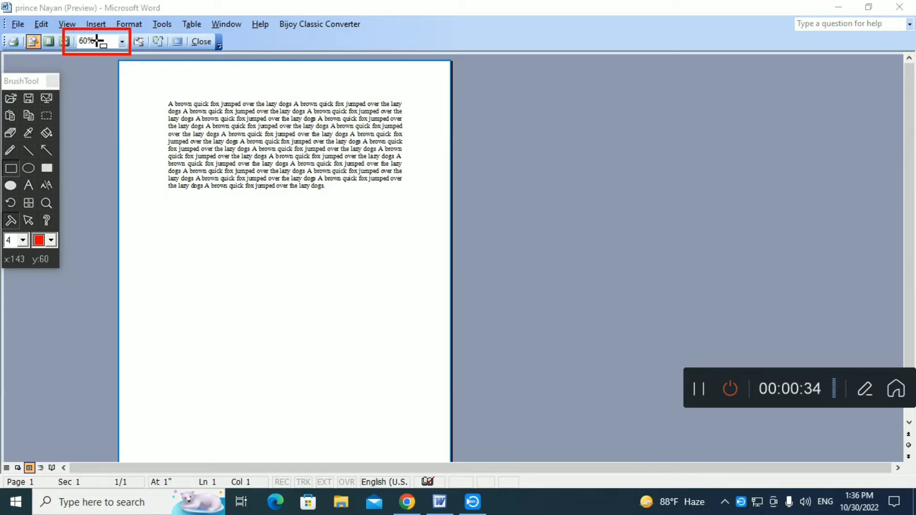
click(30, 215)
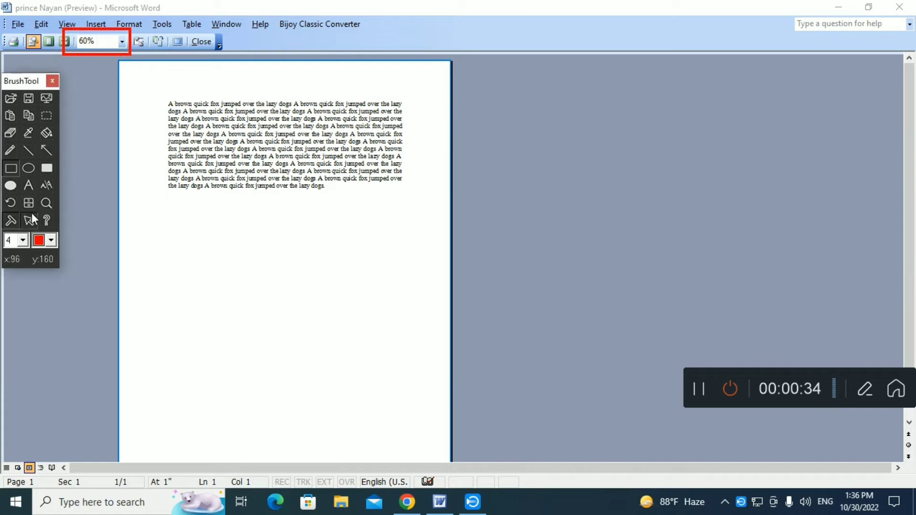
Step: Zoom the preview to 100%, outline the top, left and right margins and the text block in red, and leave annotation mode
click(123, 42)
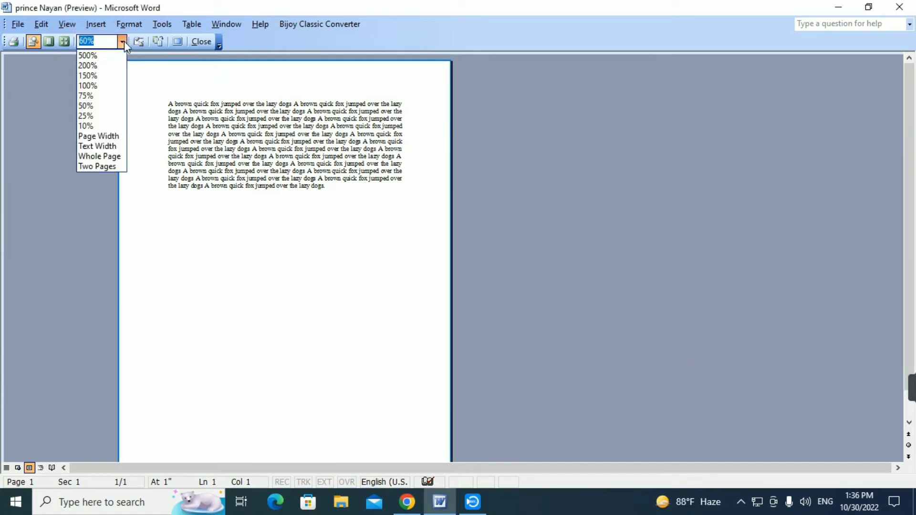
click(115, 86)
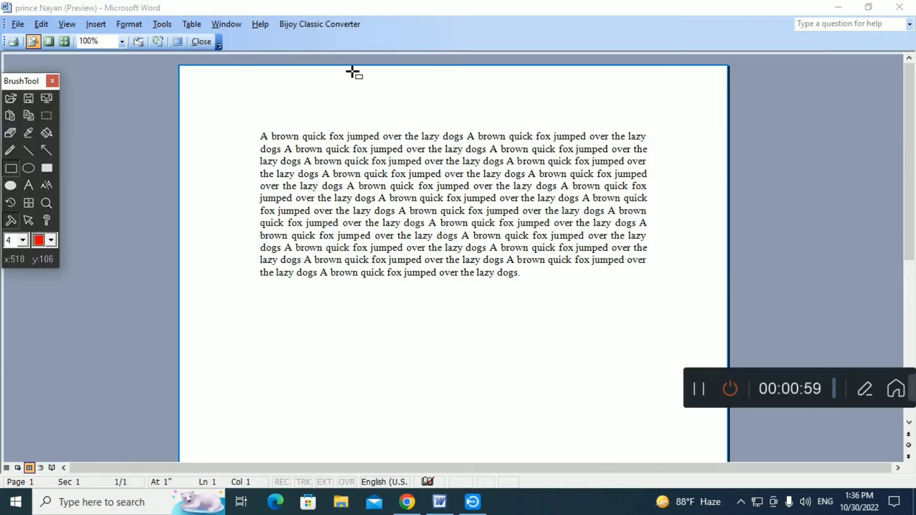
drag(402, 65, 417, 129)
mouse_move(179, 192)
mouse_down()
mouse_move(269, 208)
mouse_move(256, 208)
mouse_up()
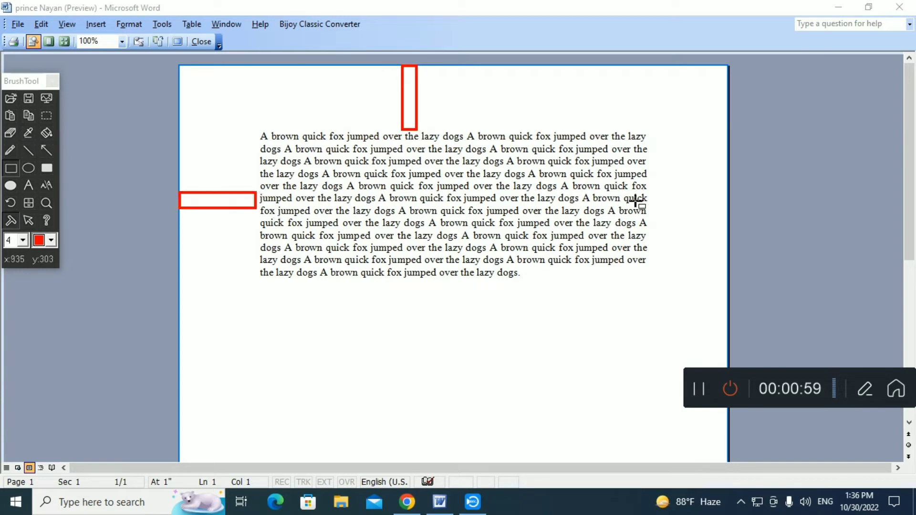
drag(647, 195, 739, 213)
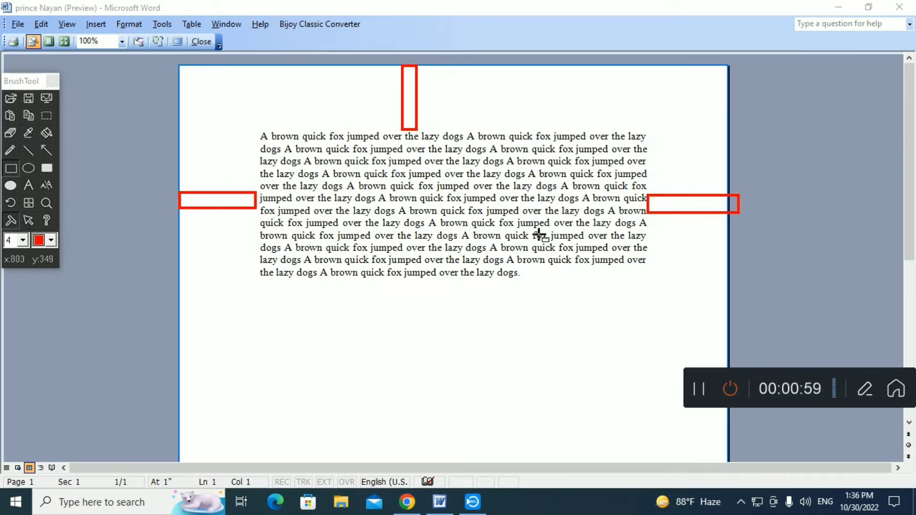
drag(256, 133, 651, 278)
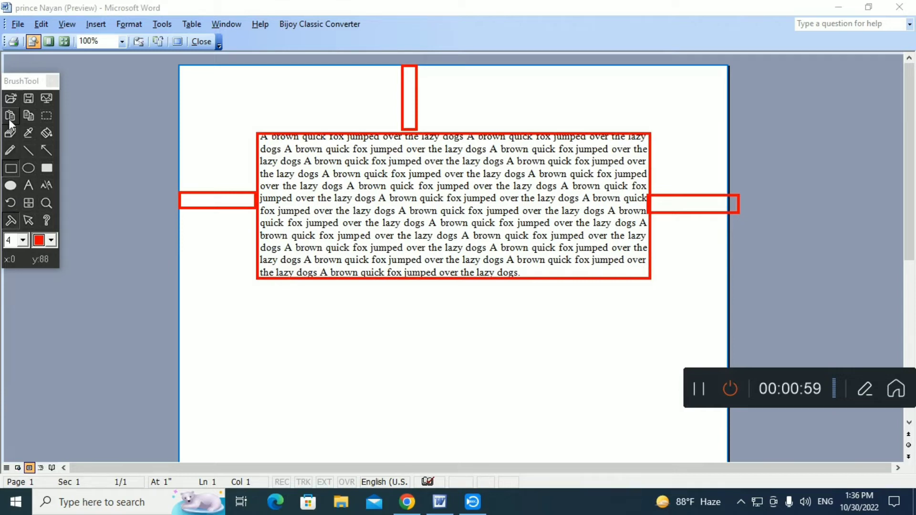
click(28, 222)
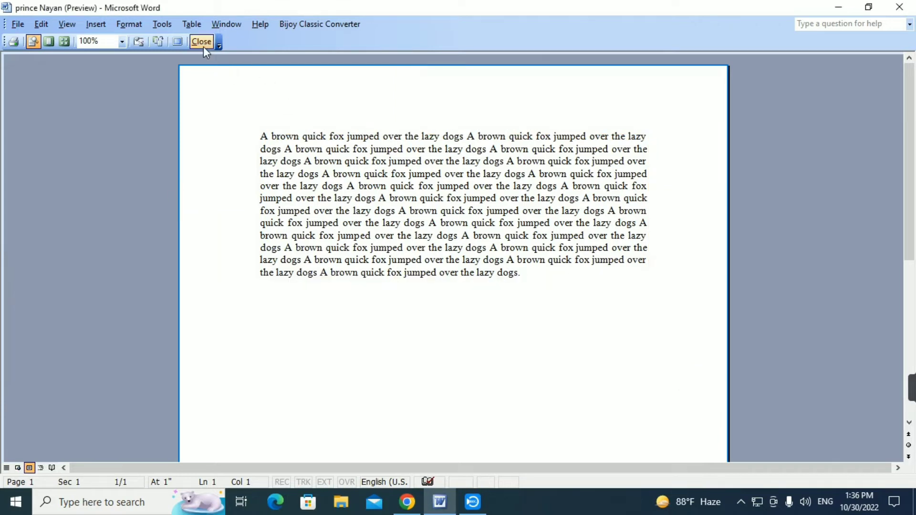
Step: Close the print preview and open the Print dialog
click(201, 43)
click(18, 24)
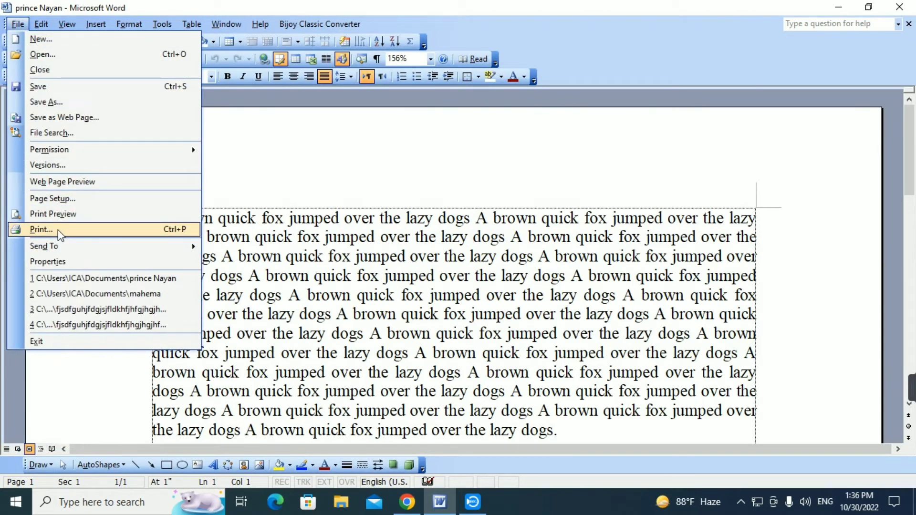
click(58, 230)
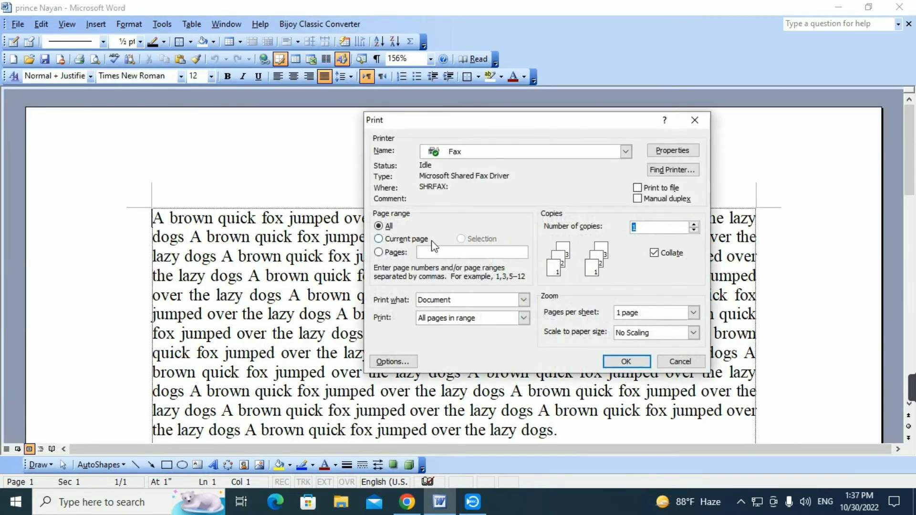
Step: Turn on screen annotation, outline the whole Print dialog with a red rectangle, and undo that outline
mouse_move(906, 400)
click(868, 393)
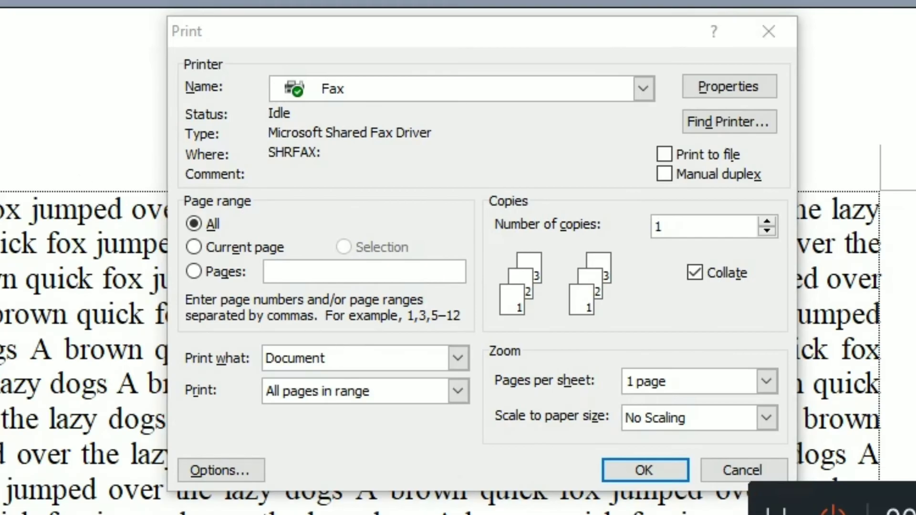
drag(157, 9, 808, 499)
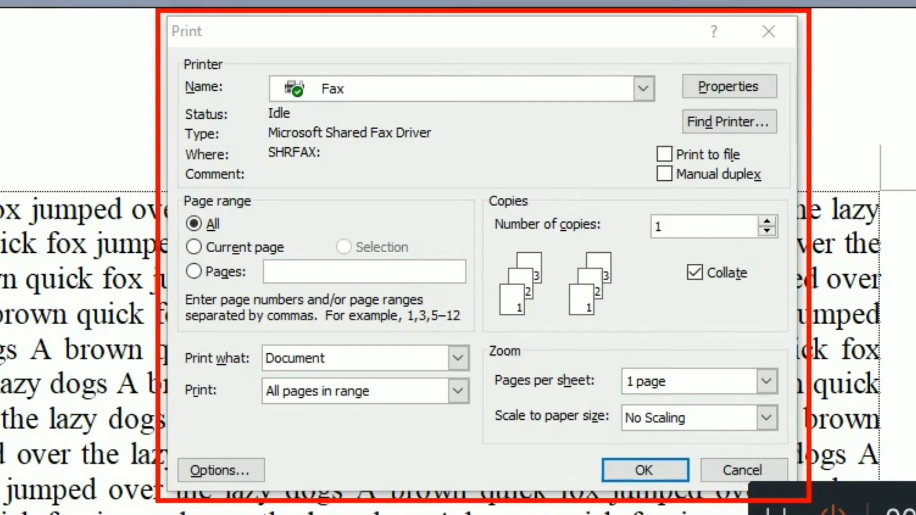
key(ctrl+z)
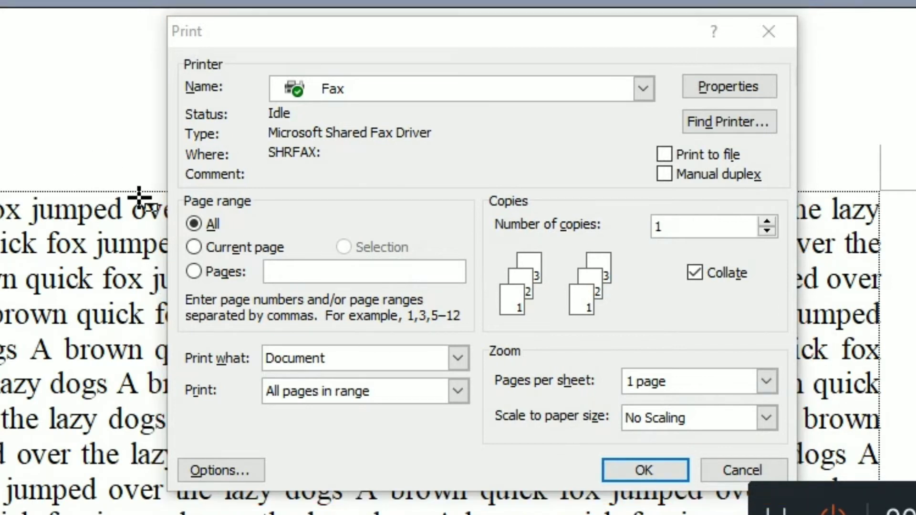
Step: Outline the Page range, number of copies, Collate, Zoom, printer name and Properties areas of the Print dialog with red rectangles
drag(181, 193, 477, 335)
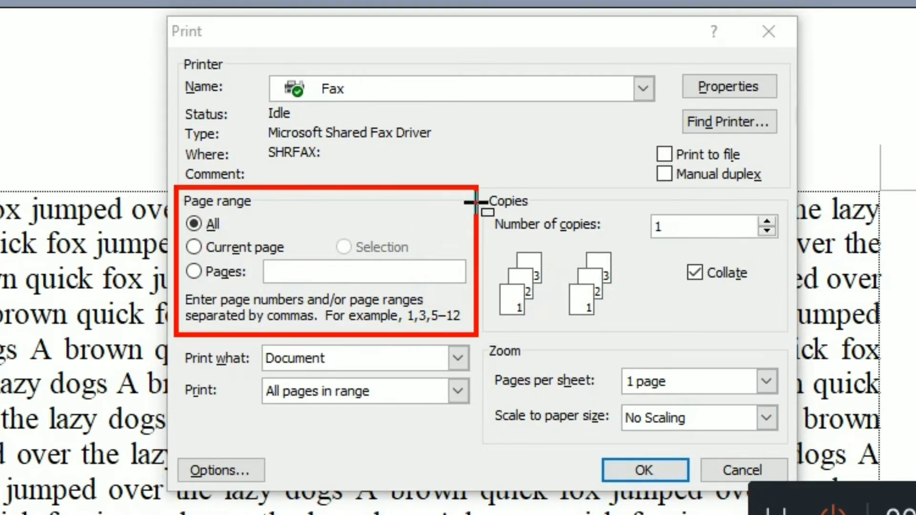
drag(484, 188, 790, 252)
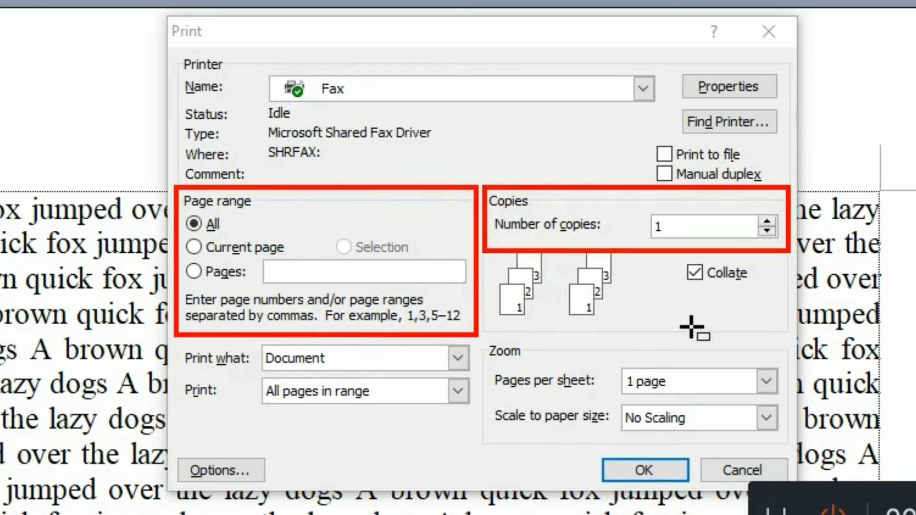
drag(773, 323, 667, 254)
drag(489, 341, 751, 452)
drag(764, 451, 776, 452)
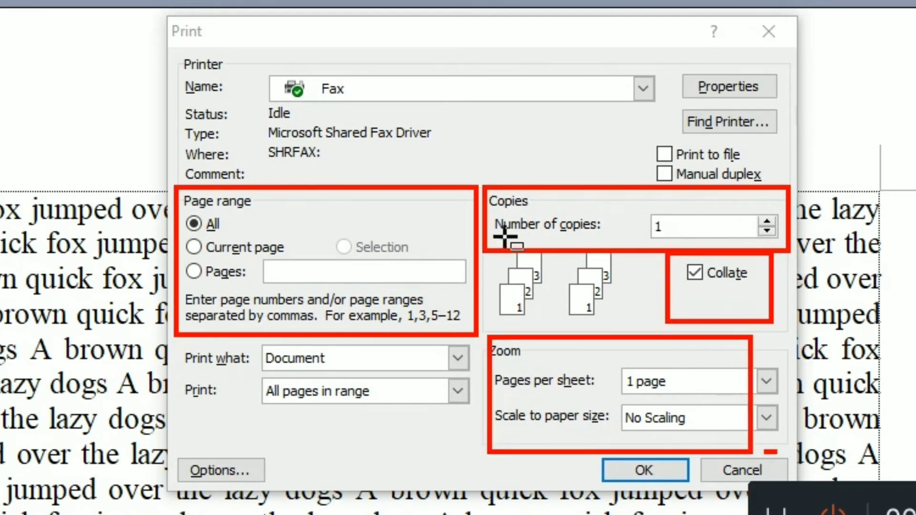
drag(180, 48, 665, 119)
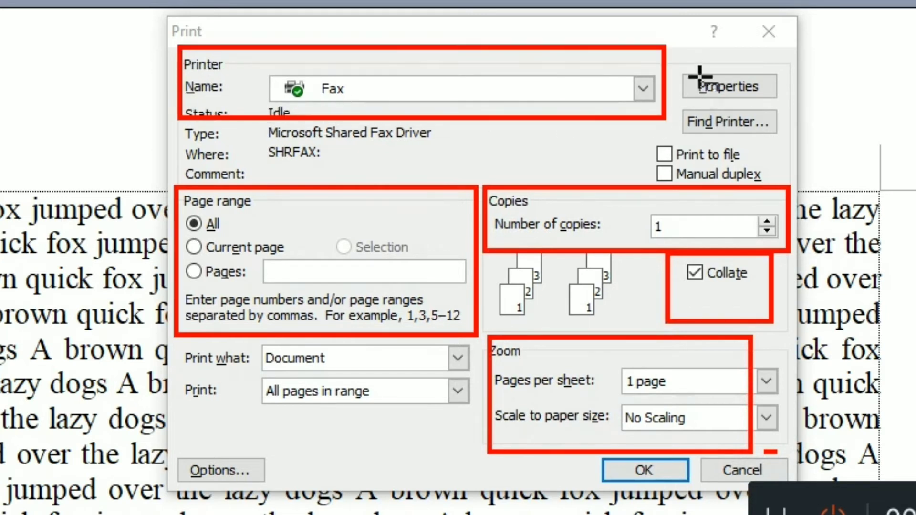
mouse_move(666, 41)
mouse_down()
mouse_move(704, 94)
mouse_move(759, 107)
mouse_up()
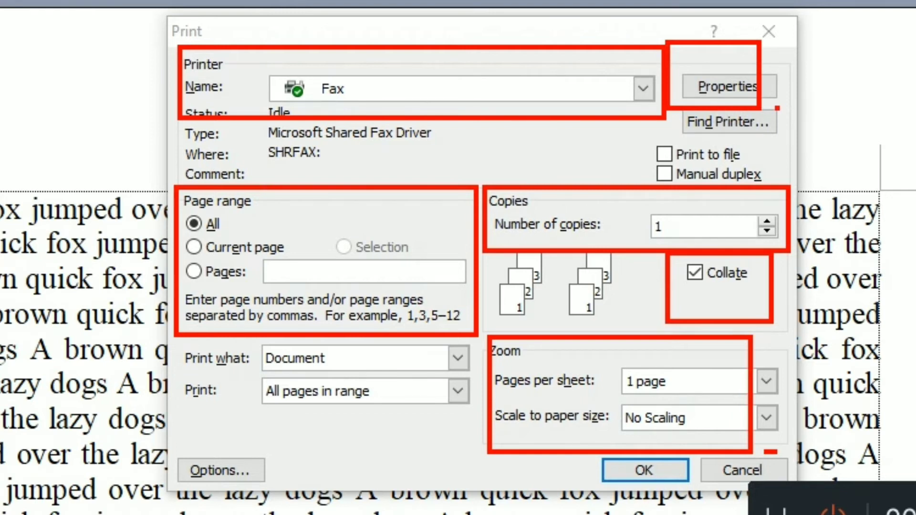
Step: Number Page range 1, Copies 2, Zoom 3, printer name 4 and Properties 5 in red, outline OK, and leave annotation mode
click(298, 229)
text(1)
click(631, 215)
text(2)
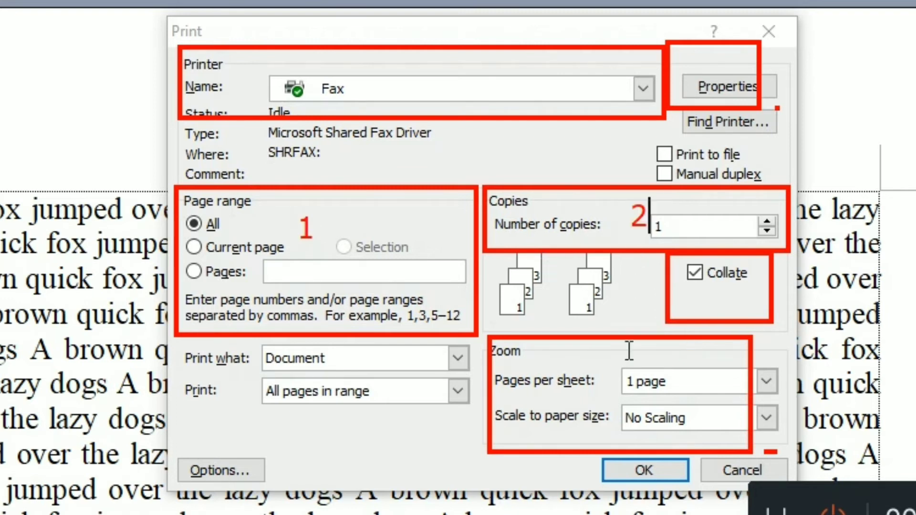
click(592, 360)
text(3)
click(600, 72)
text(4)
click(727, 61)
text(5)
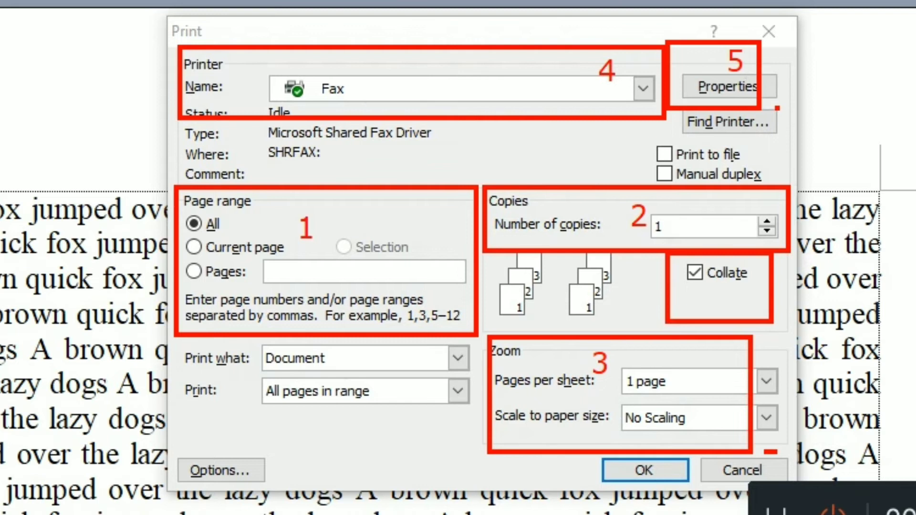
drag(682, 511, 599, 449)
key(Escape)
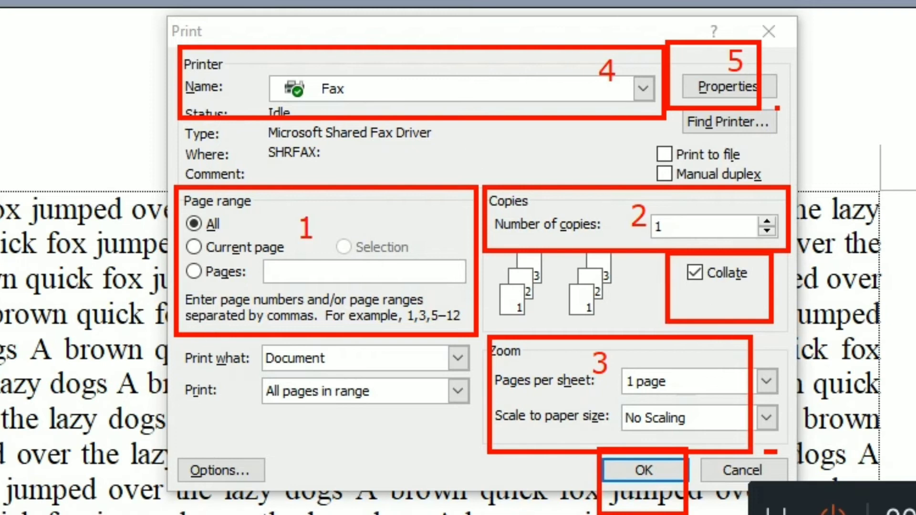
Step: Show the All and Current page options, and set the print range to pages 1,5,7-10
click(194, 222)
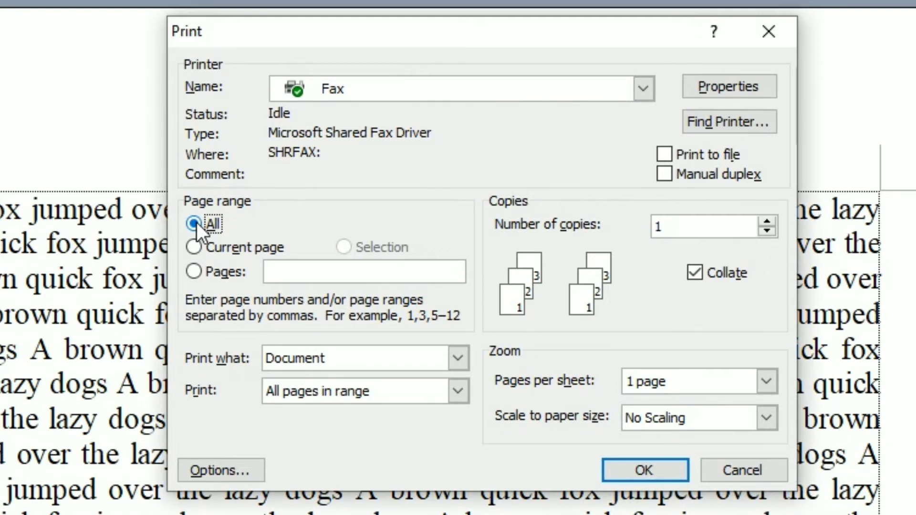
click(233, 248)
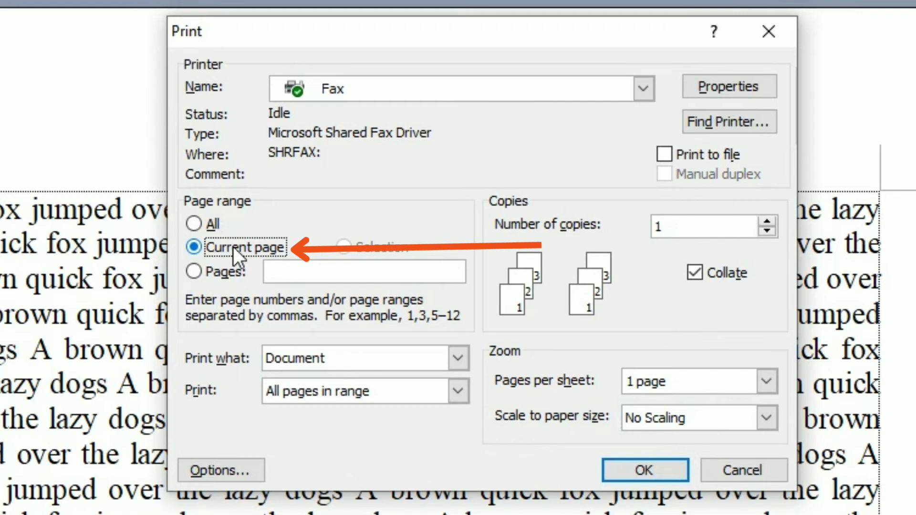
click(218, 272)
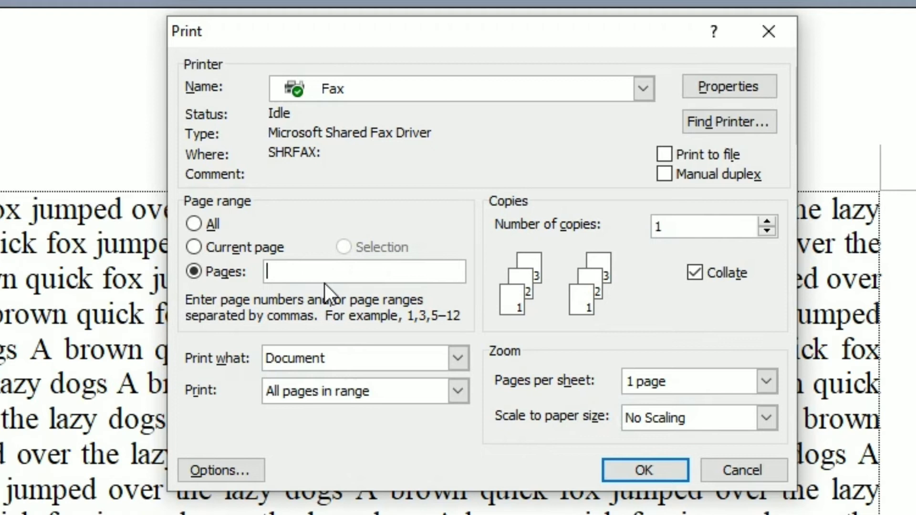
text(1,5,7-10)
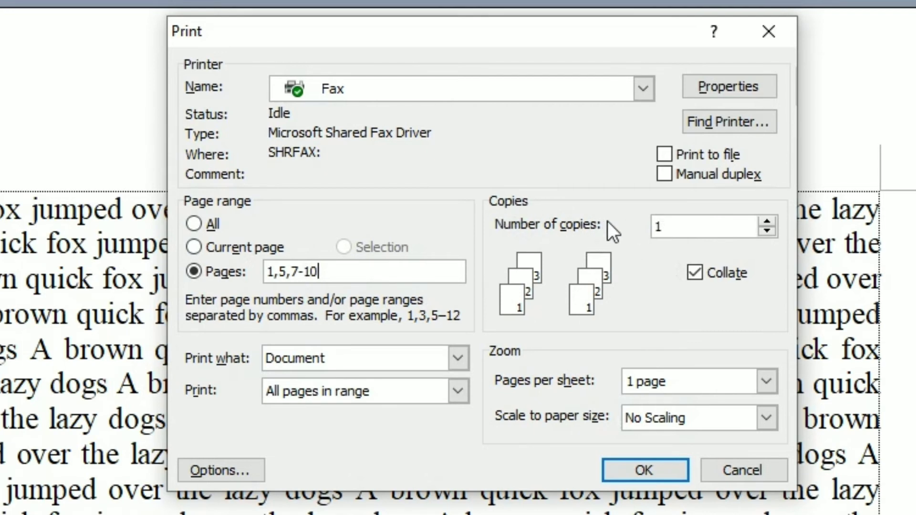
Step: Set the number of copies to 5
click(768, 222)
click(767, 223)
text(5)
Step: Set the Zoom scaling of the print job to A4 paper size
click(710, 428)
scroll(709, 448, down, 1)
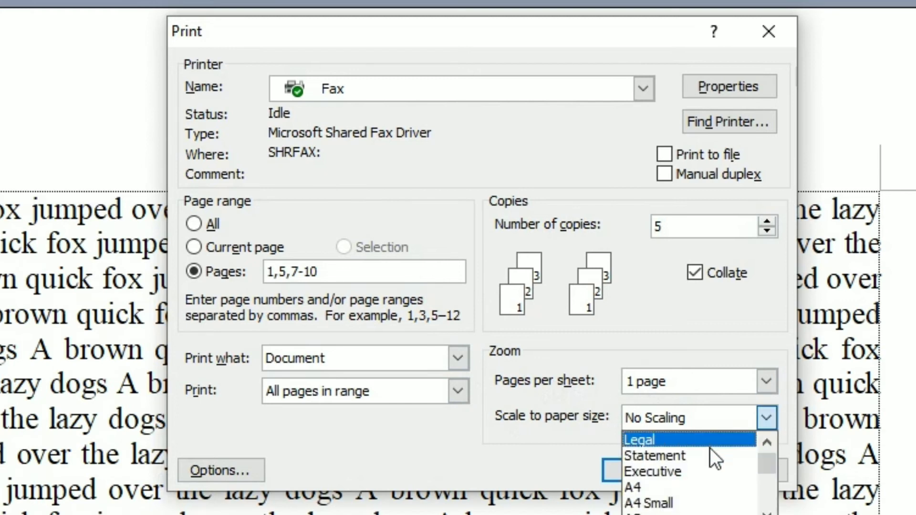
click(647, 482)
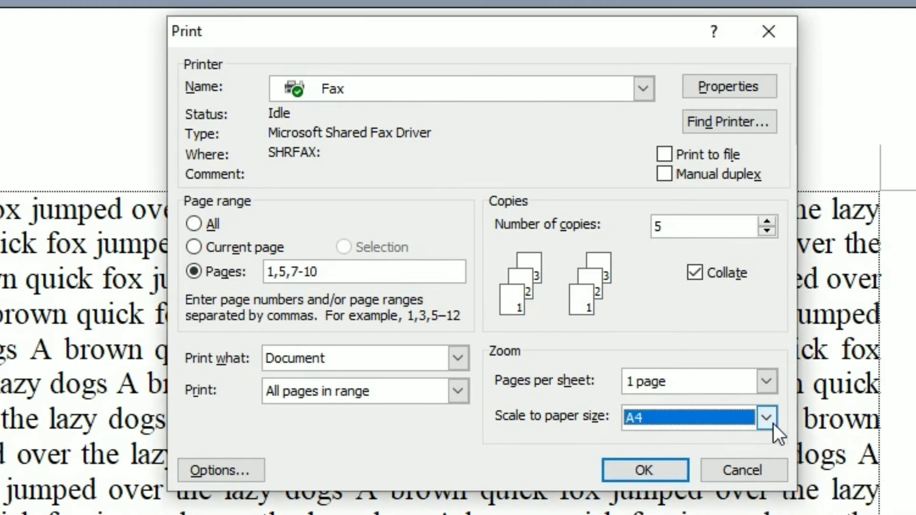
click(770, 421)
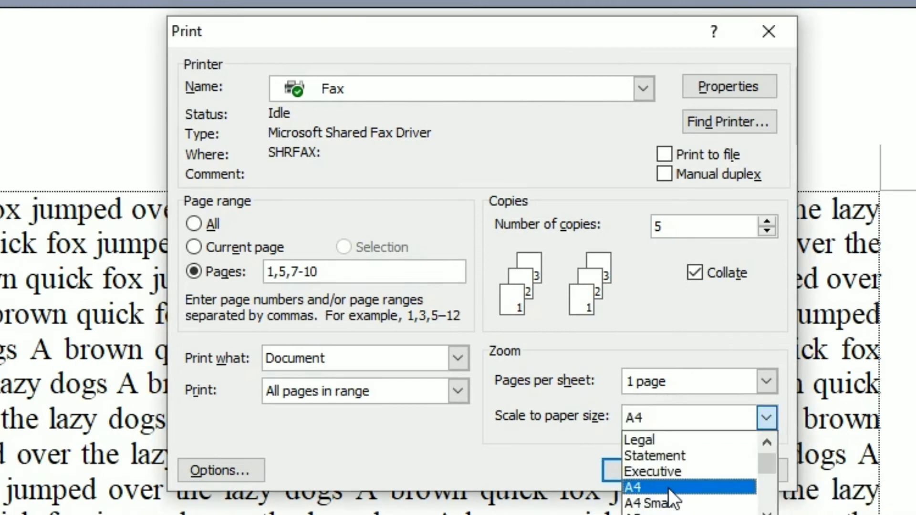
click(729, 226)
Step: In the Fax printer's properties, set the paper size to A4, try Landscape, return the orientation to Portrait, and confirm
click(715, 88)
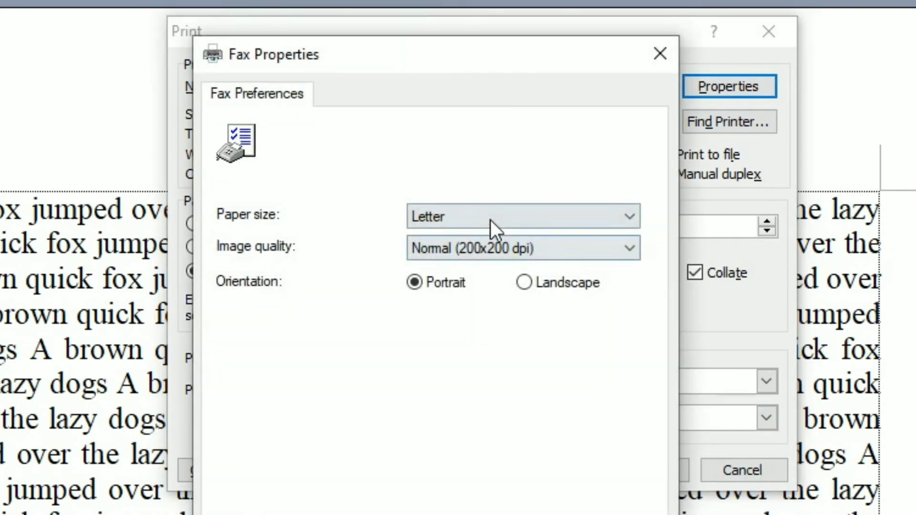
click(490, 219)
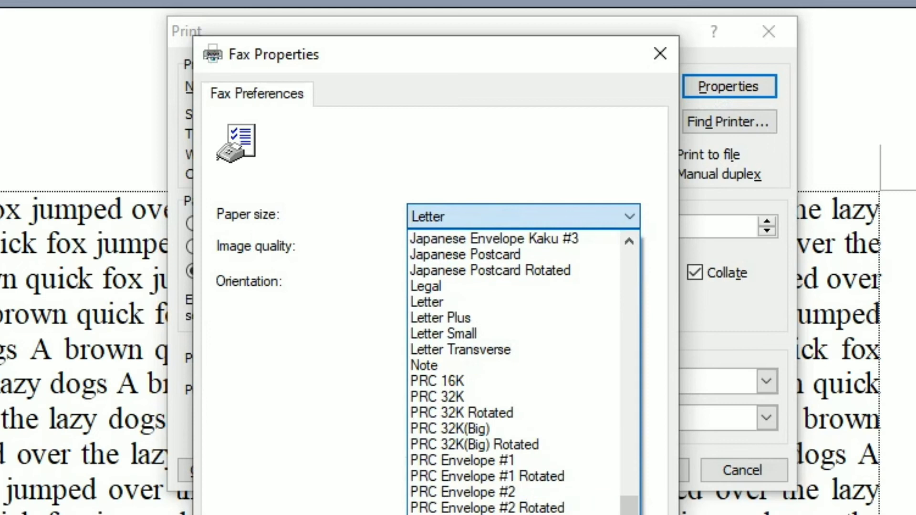
scroll(475, 368, up, 15)
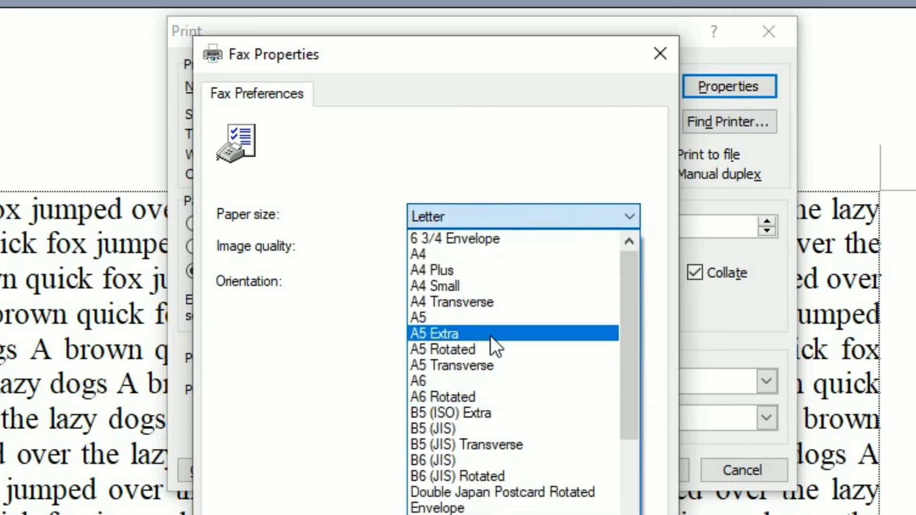
click(444, 256)
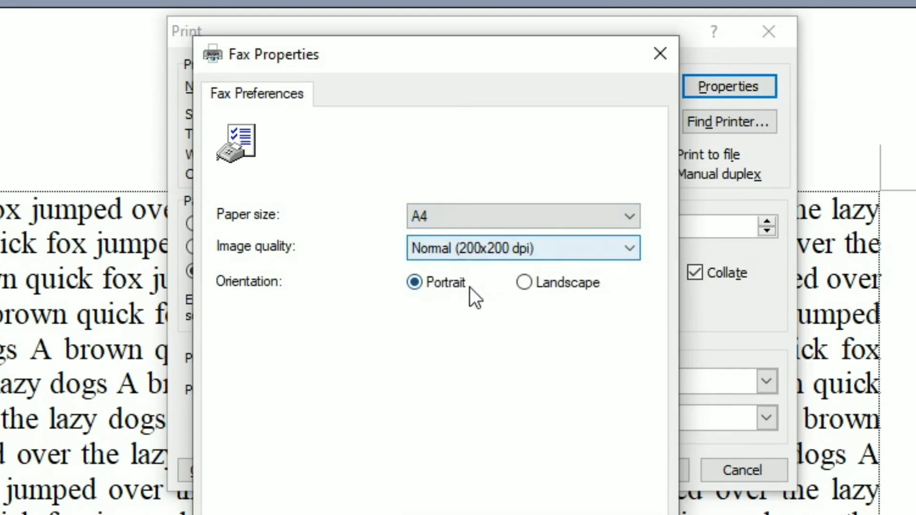
click(568, 290)
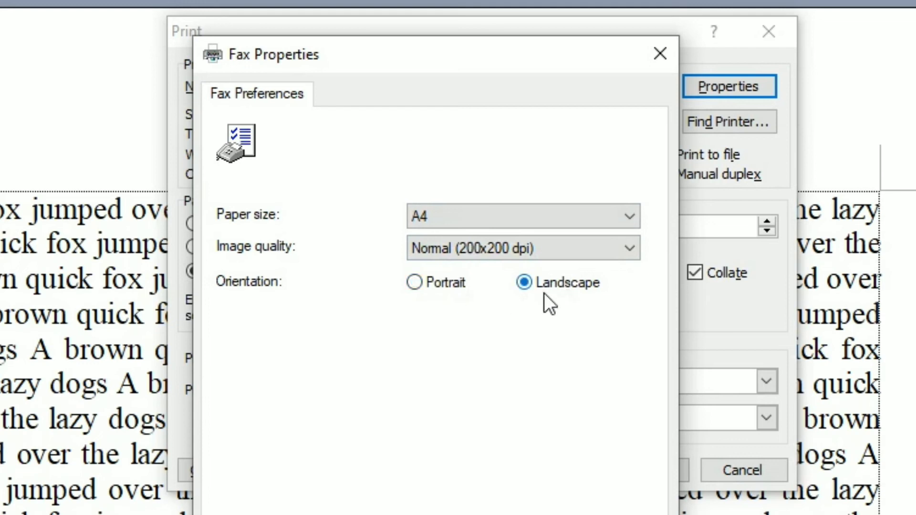
click(438, 288)
key(Return)
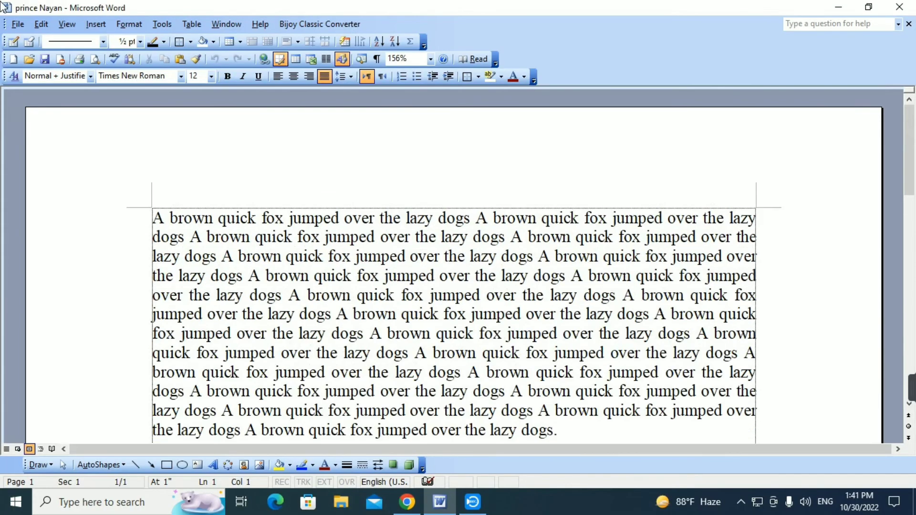
Step: Capture the screen with the File menu open and paste the picture below the paragraph
click(18, 25)
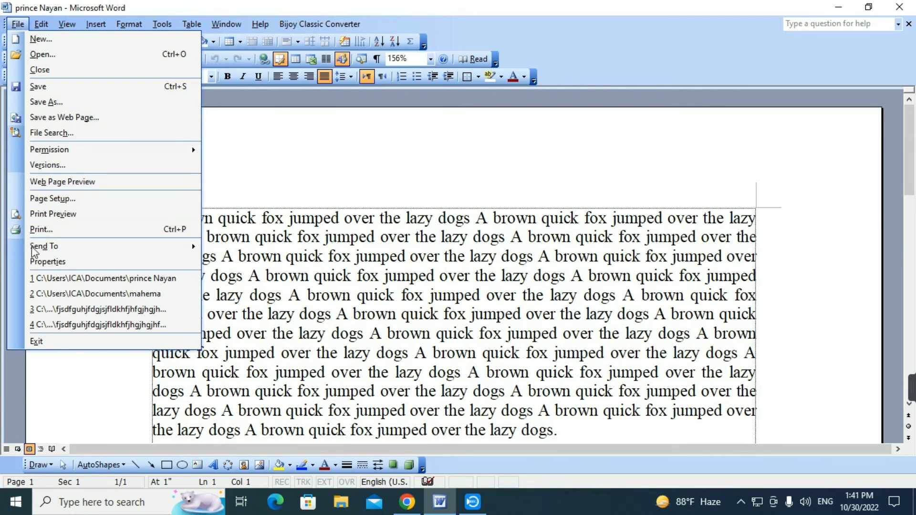
mouse_move(912, 392)
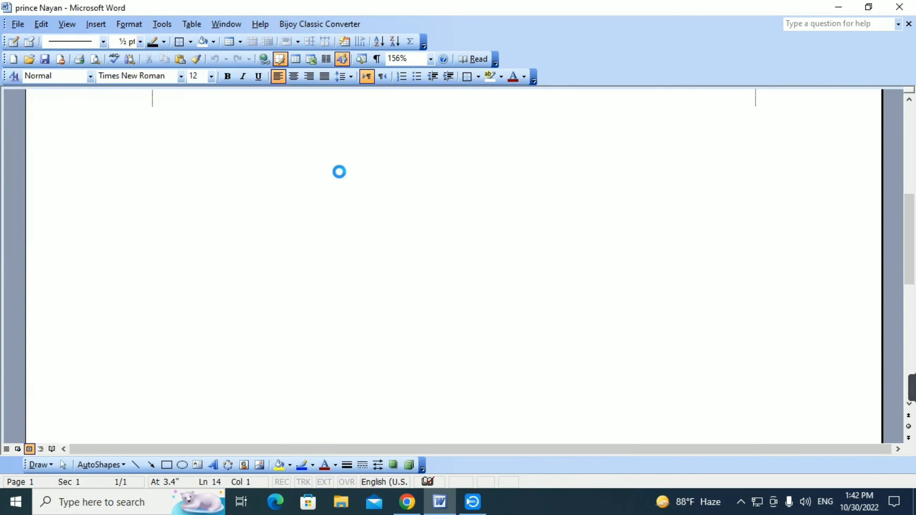
key(ctrl+v)
scroll(268, 240, up, 2)
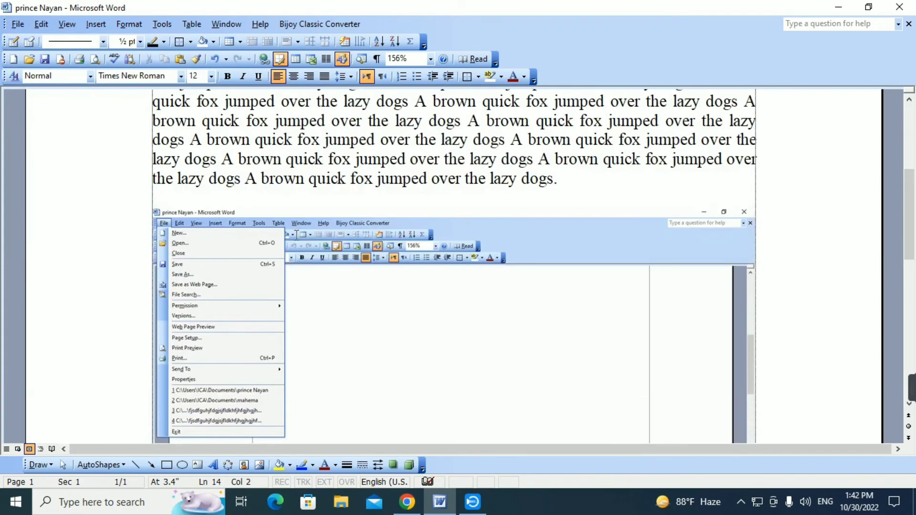
Step: Set the pasted screenshot's text wrapping to In Front of Text
click(205, 235)
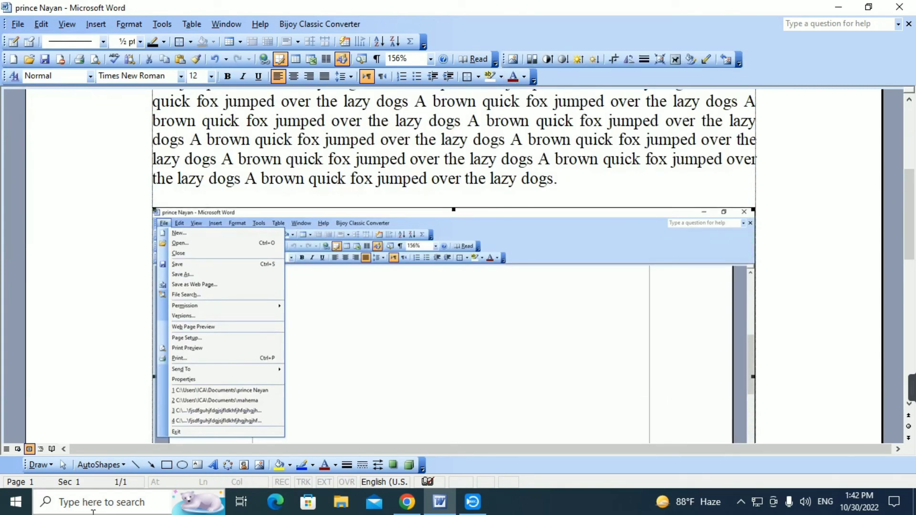
click(38, 465)
mouse_move(74, 389)
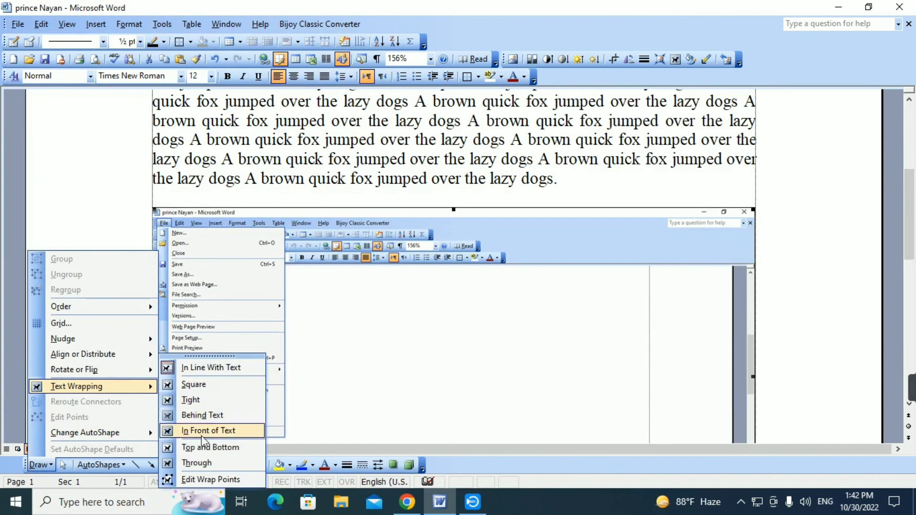
click(206, 432)
Step: Enlarge the screenshot and position it over the page so its File menu commands are fully readable
drag(152, 192, 96, 146)
drag(103, 296, 30, 159)
drag(163, 211, 287, 172)
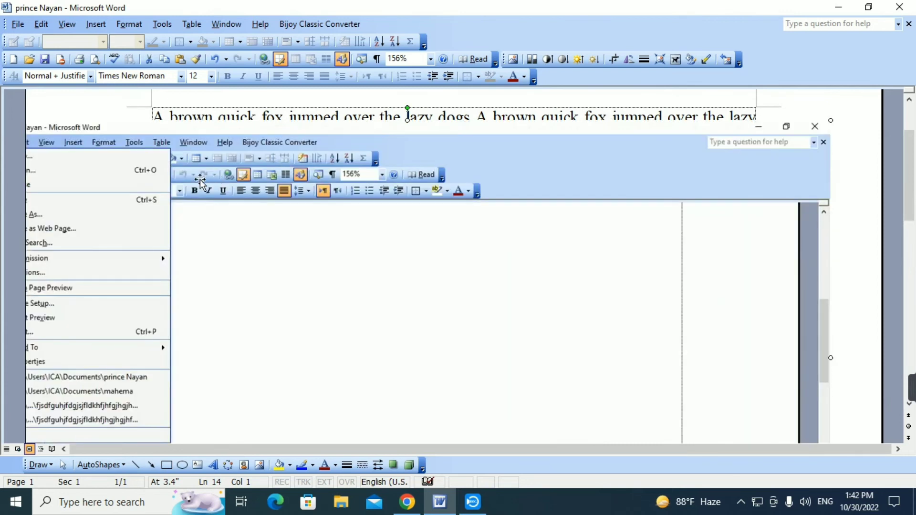
drag(202, 183, 320, 183)
drag(102, 121, 69, 93)
drag(245, 178, 337, 176)
scroll(316, 258, down, 2)
scroll(319, 263, up, 2)
drag(375, 260, 357, 243)
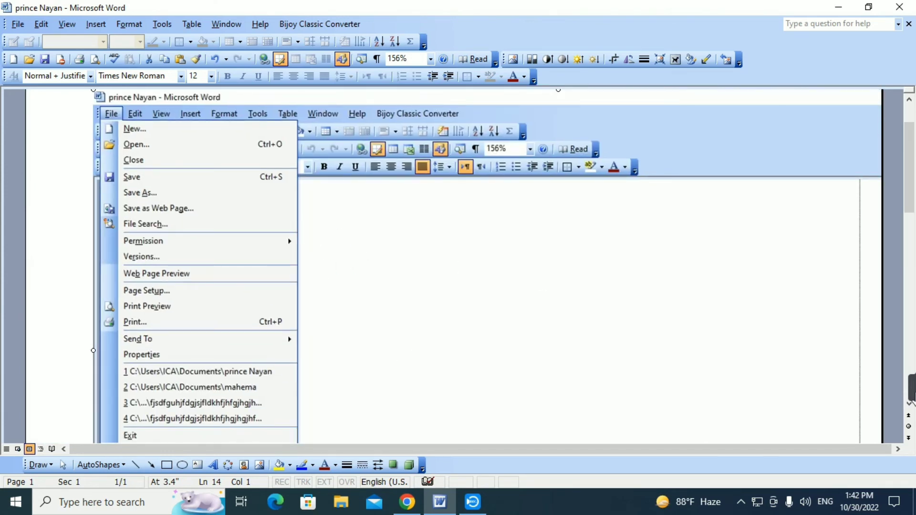
Step: Enter annotation mode and write ctrl+N in red text beside New in the pictured File menu
mouse_move(893, 385)
click(864, 388)
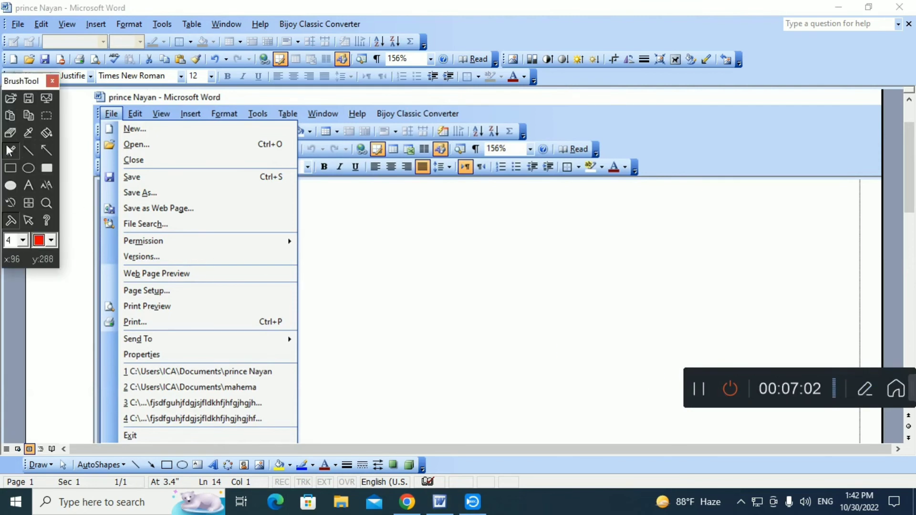
click(29, 188)
click(256, 130)
text(Ctrl+)
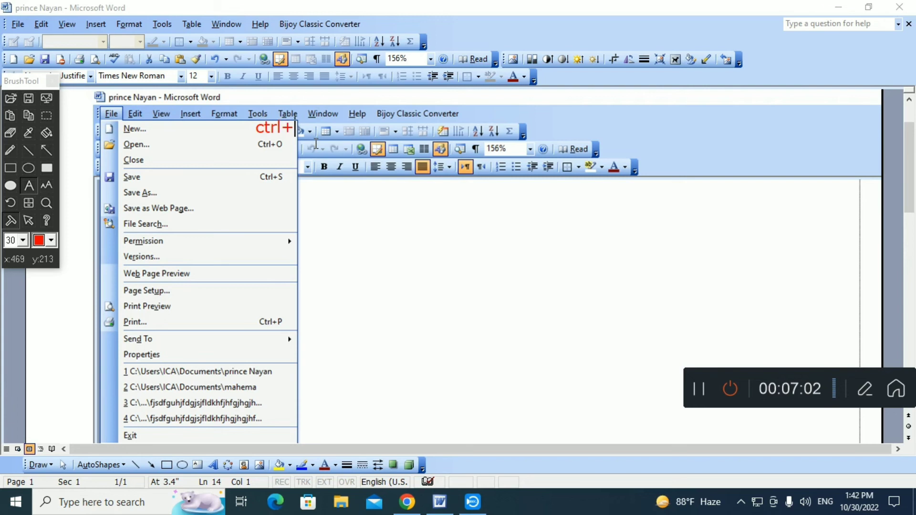
text(N)
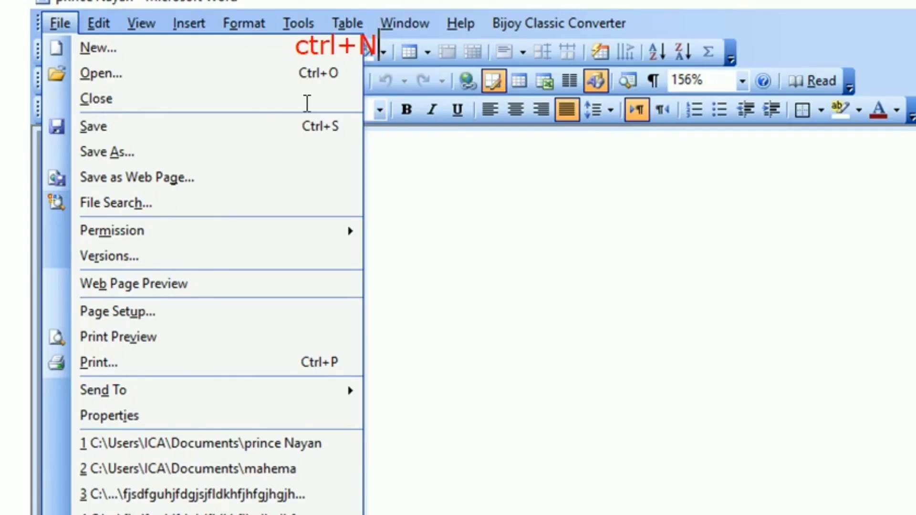
Step: Write ctrl+w beside Close and f12 beside Save As in red text
click(257, 161)
text(c)
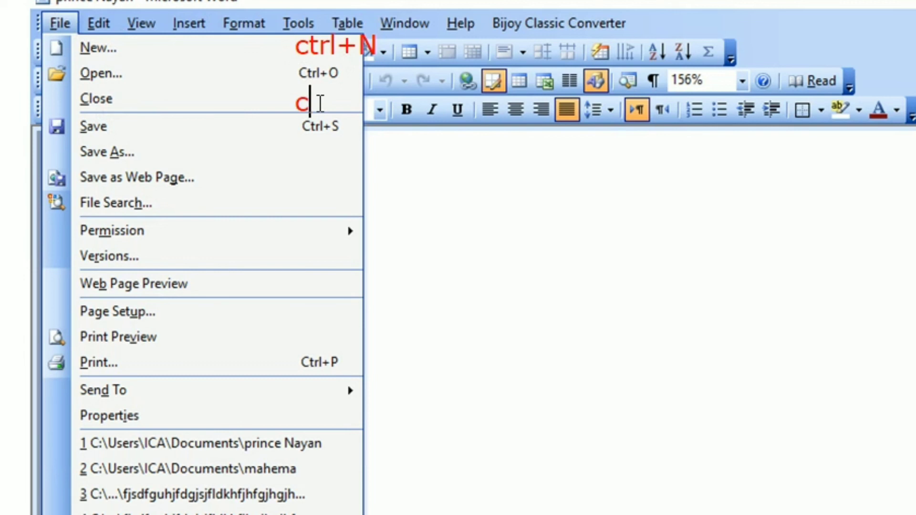
text(trl+w)
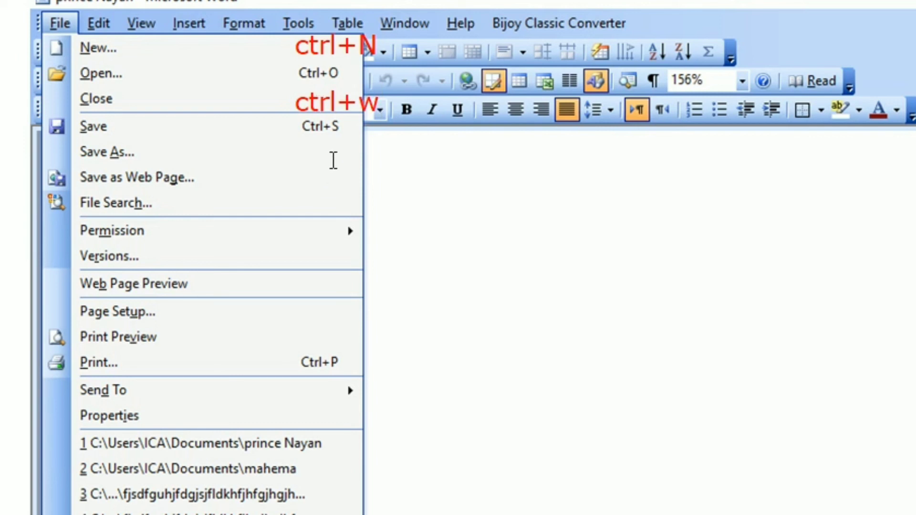
click(314, 153)
text(f12)
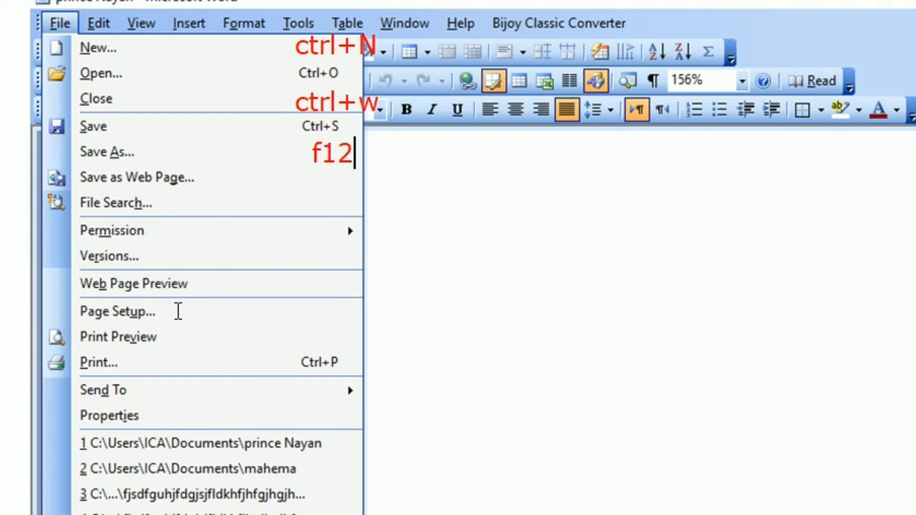
text(al)
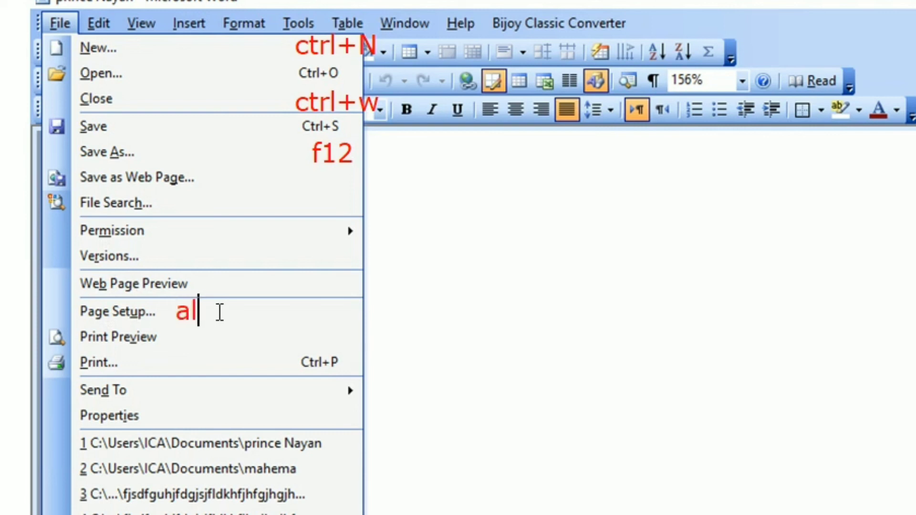
text(t+f+u)
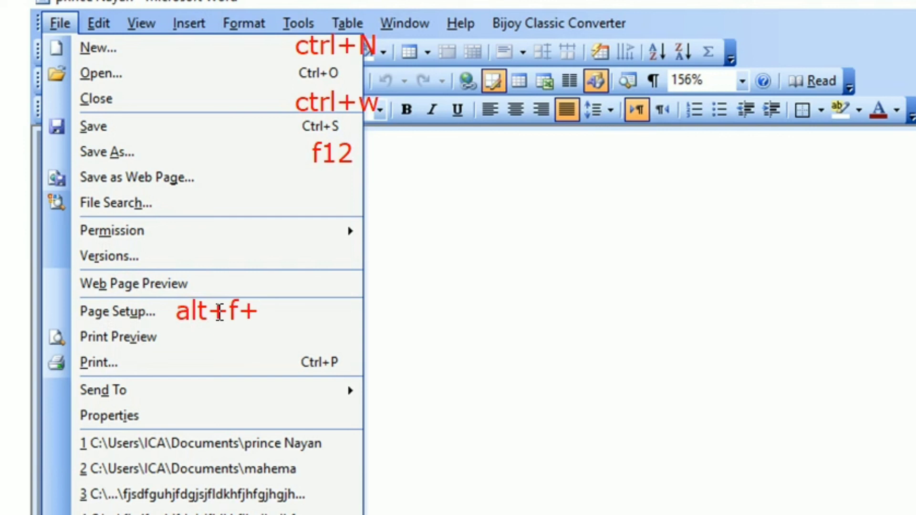
Step: Write alt+f+u beside Page Setup and ctrl+f2 beside Print Preview in red text
click(188, 341)
text(ctrl)
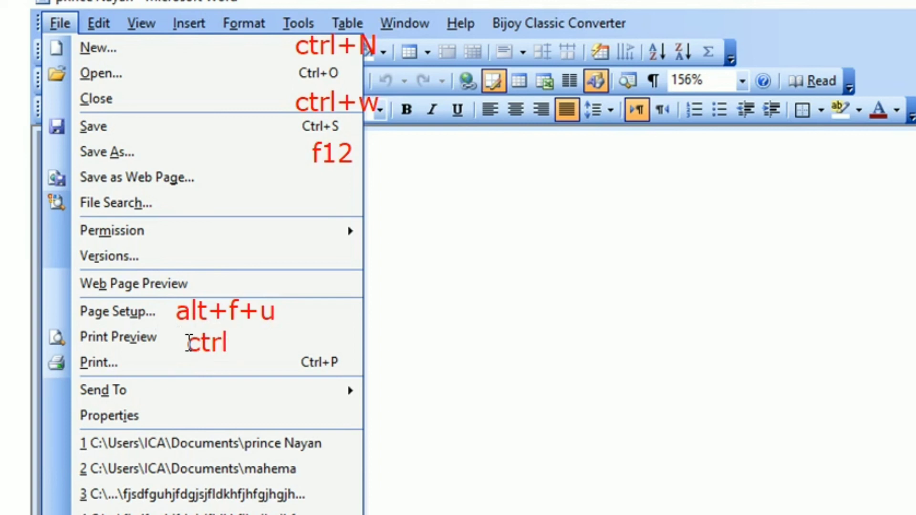
text(+f2)
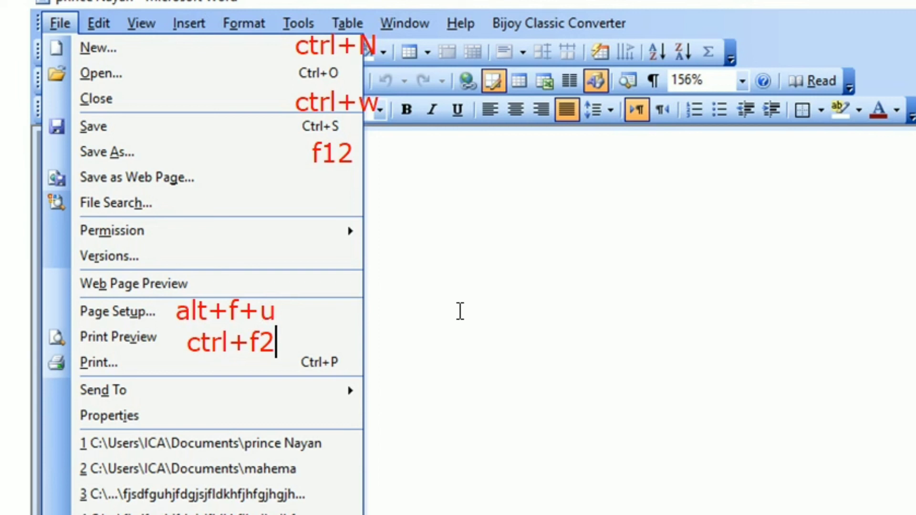
Step: Leave annotation mode and close Word
key(Escape)
key(Escape)
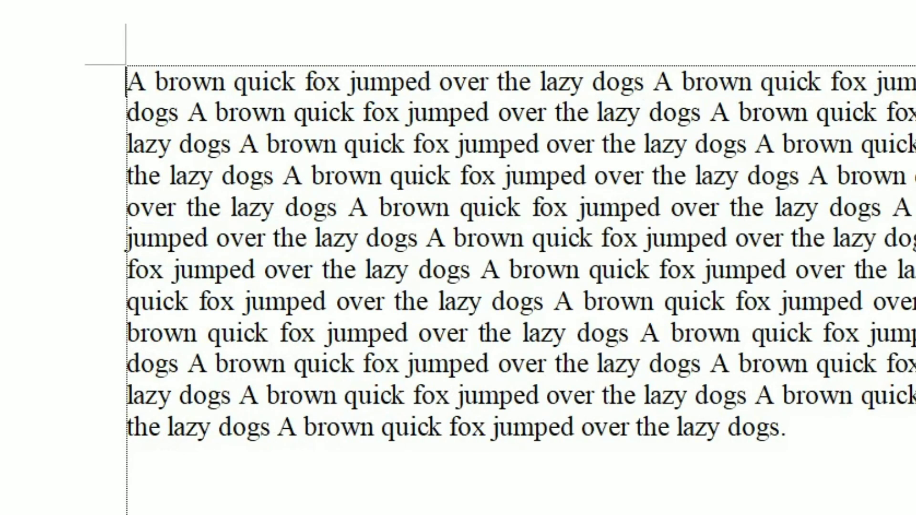
key(alt+F4)
click(647, 304)
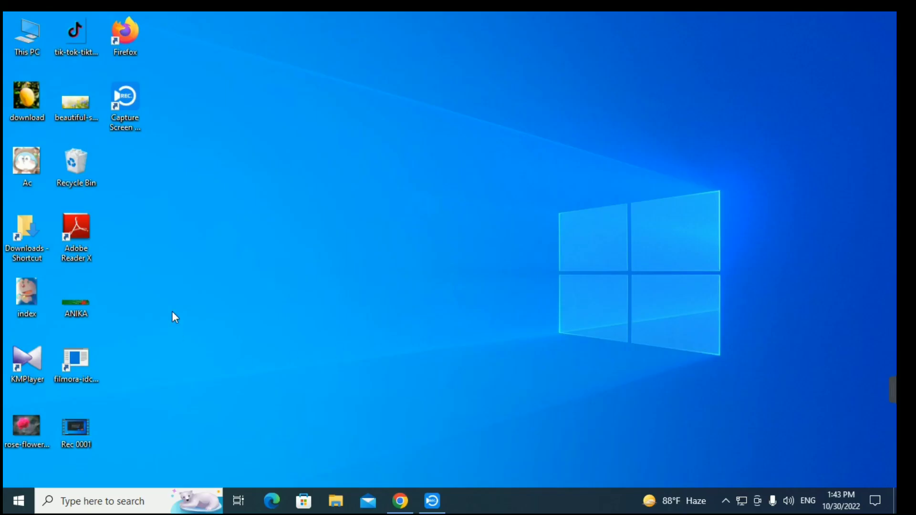
mouse_move(892, 395)
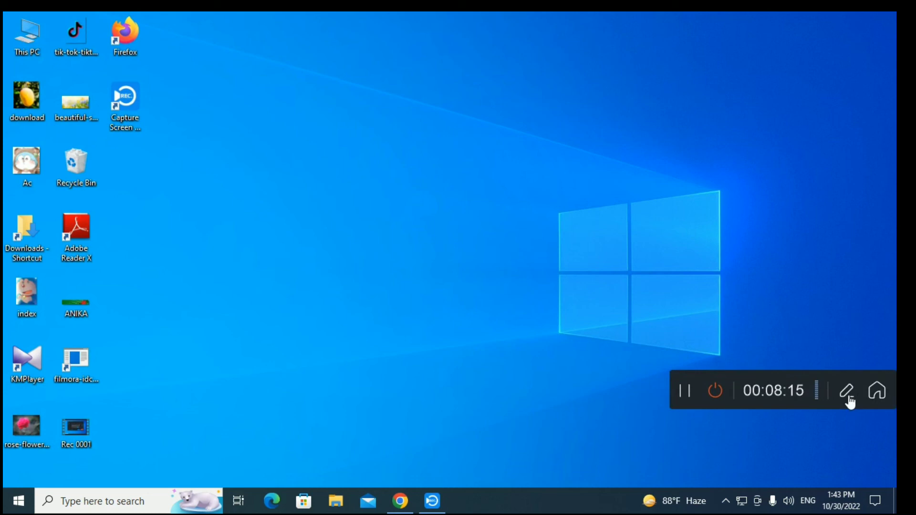
click(715, 391)
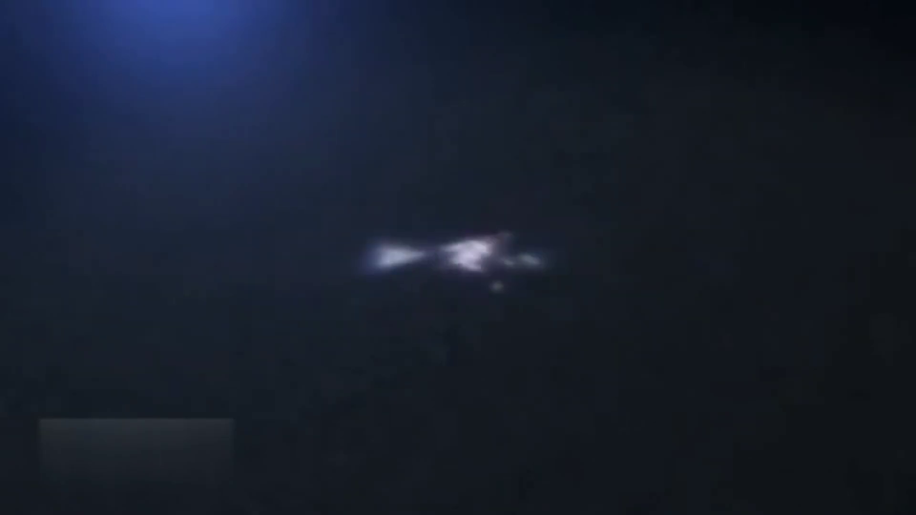